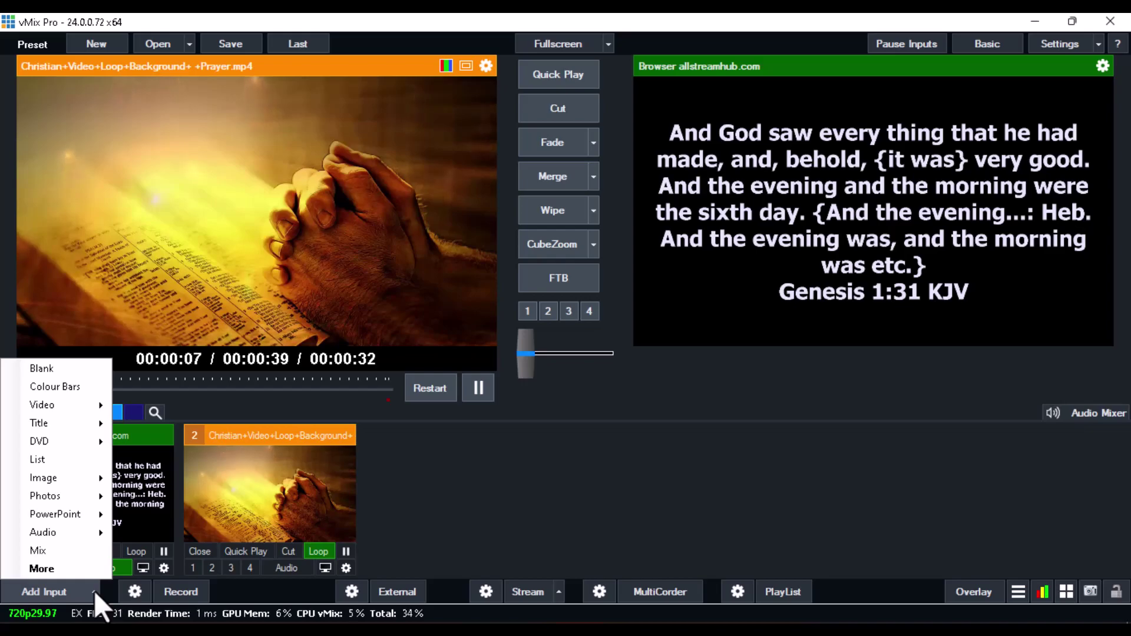
Add a blank colour input to vMix
click(37, 591)
click(37, 590)
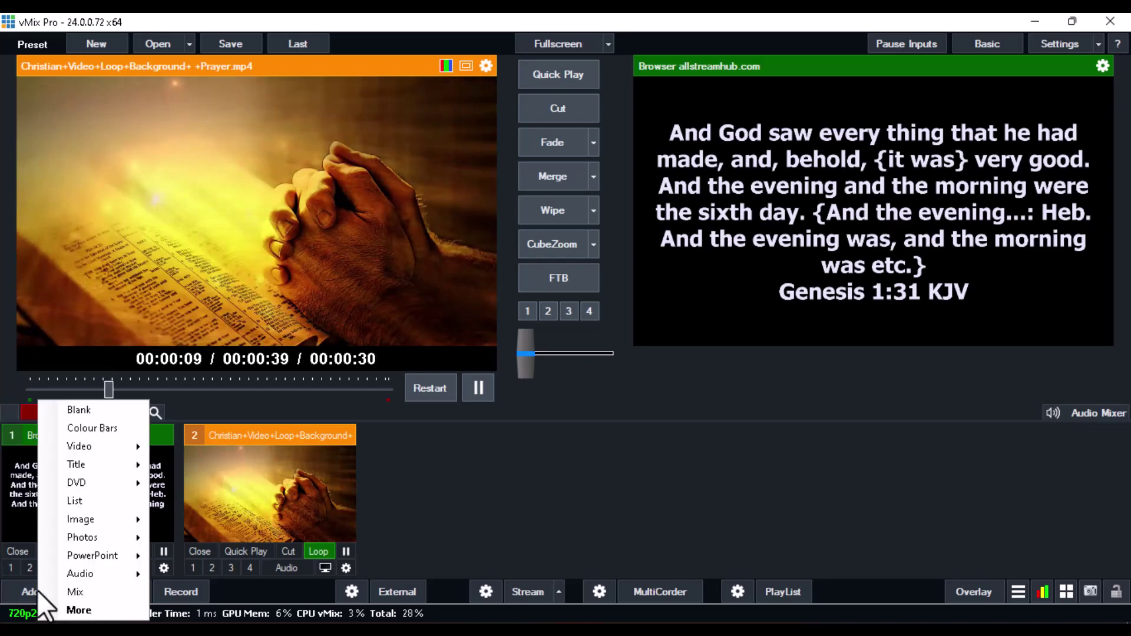
click(88, 406)
Rename the new colour input to 'Bible Display' in its settings
click(440, 472)
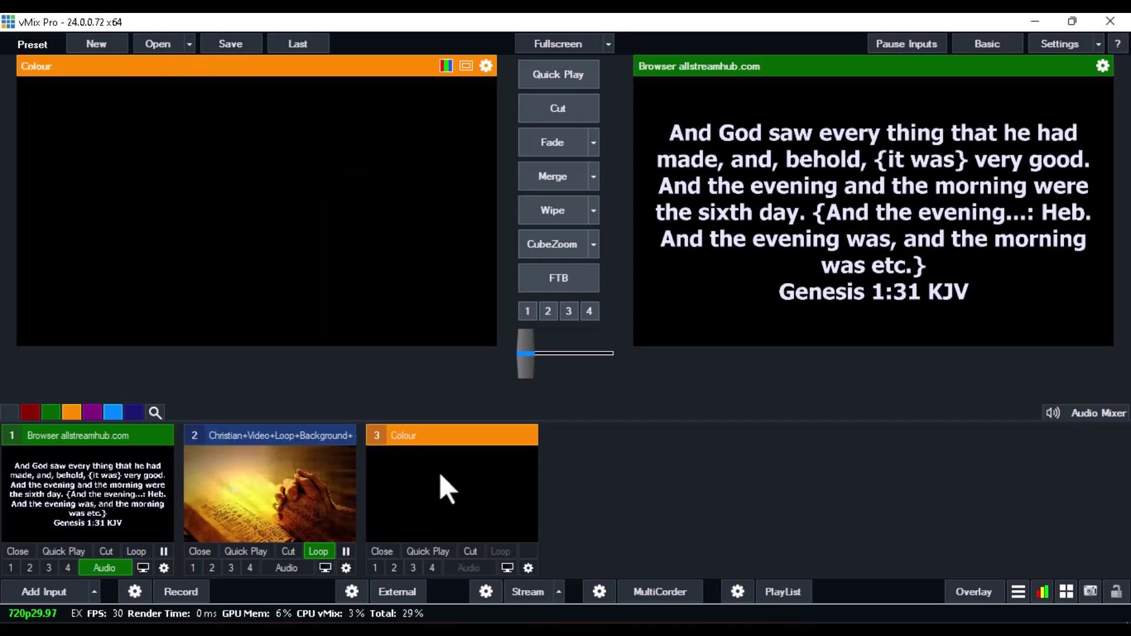
click(439, 472)
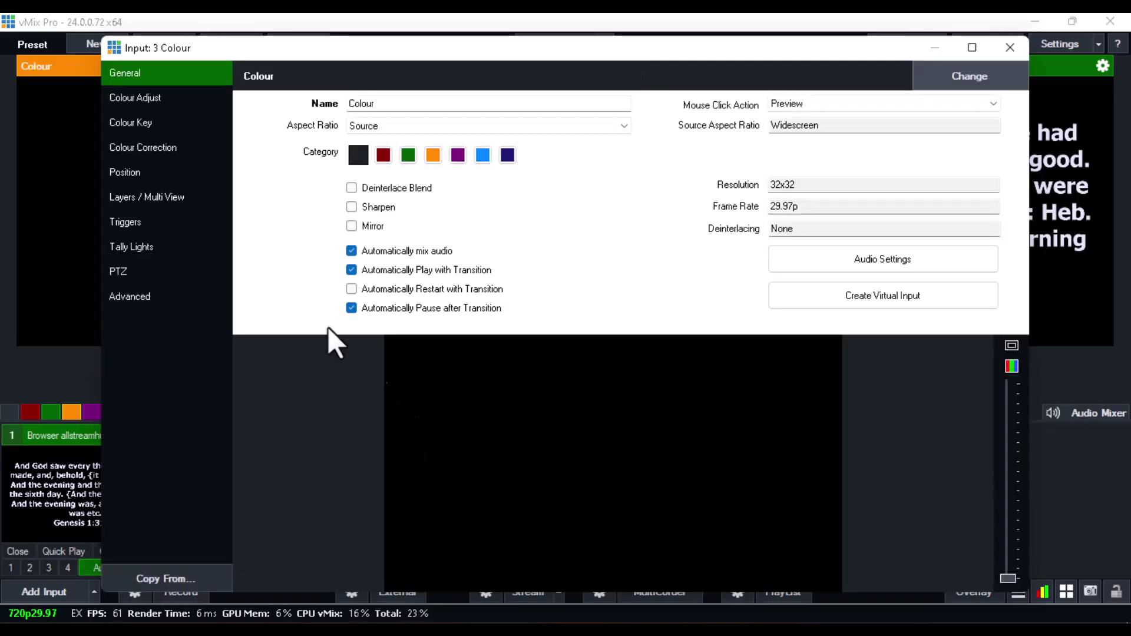
double_click(392, 104)
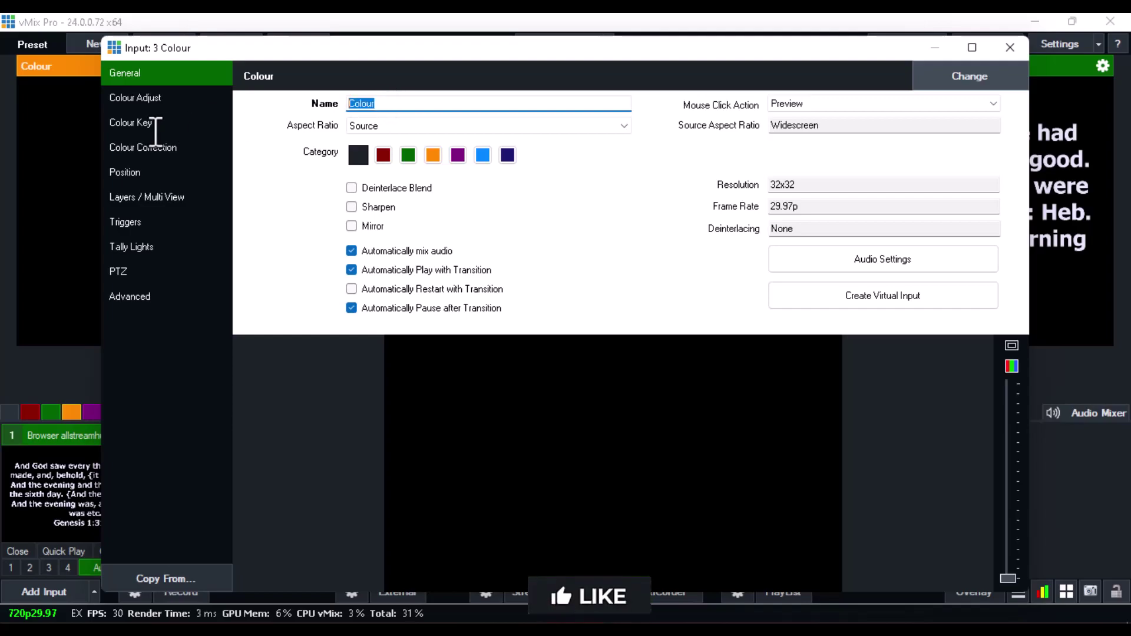
text(Bib)
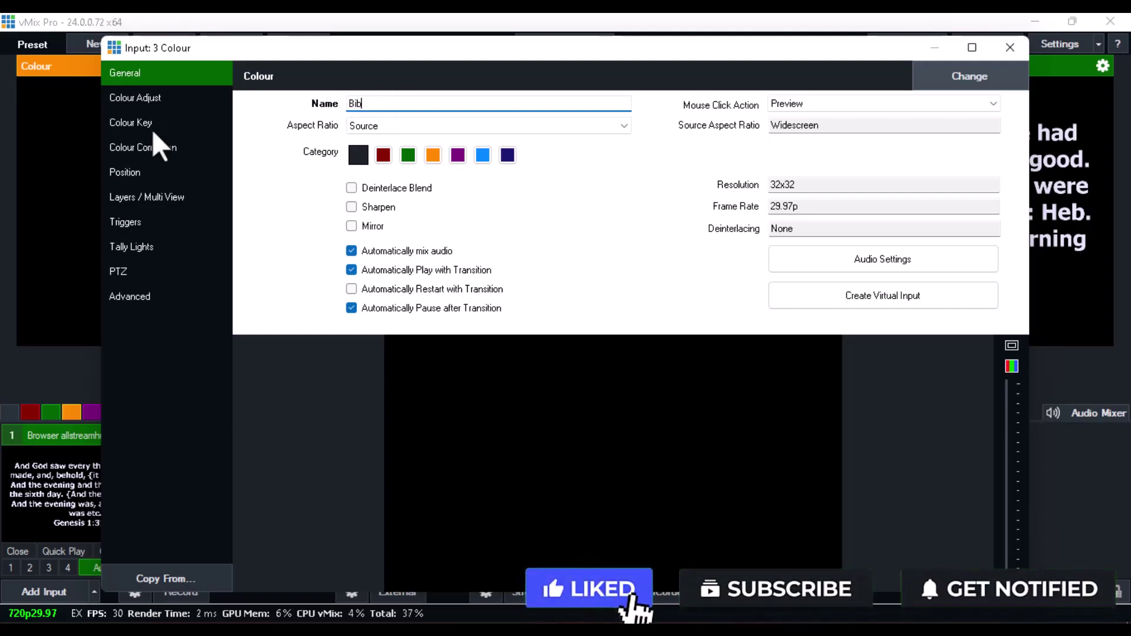
text(le Display)
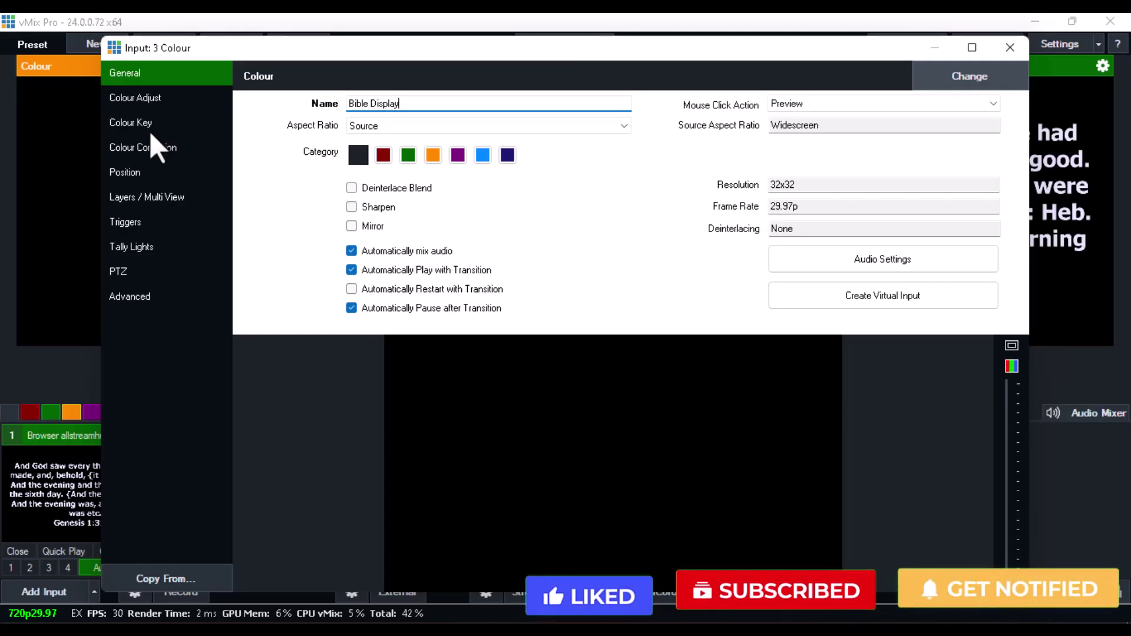
click(153, 127)
Enable colour keying, then set layer 1 to the prayer video loop and layer 2 to the allstreamhub.com browser
click(287, 97)
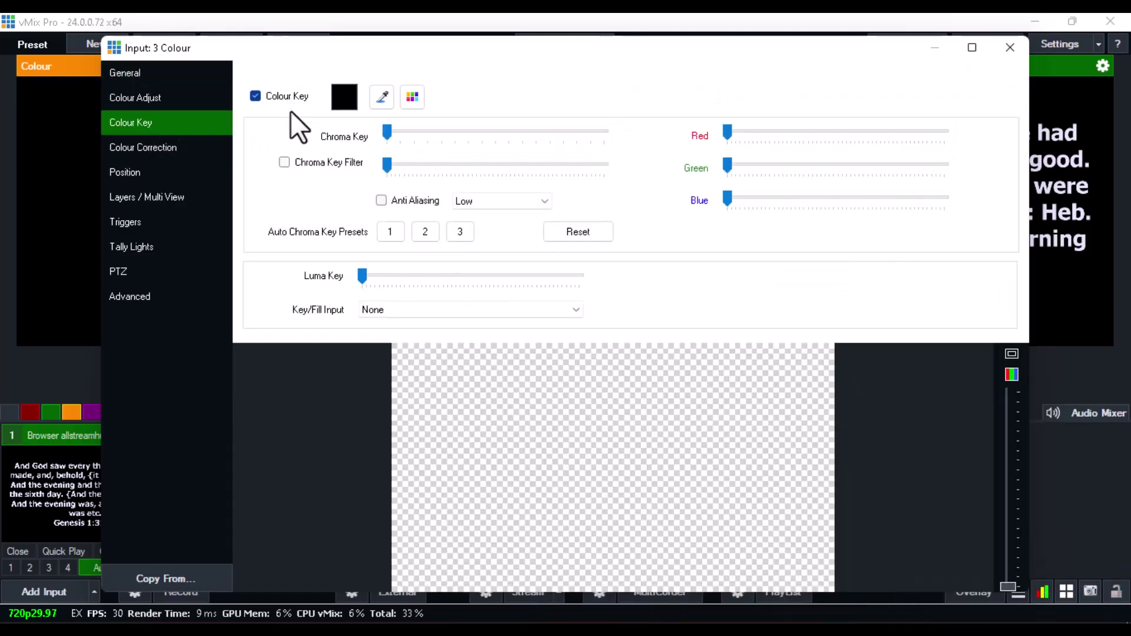
click(195, 195)
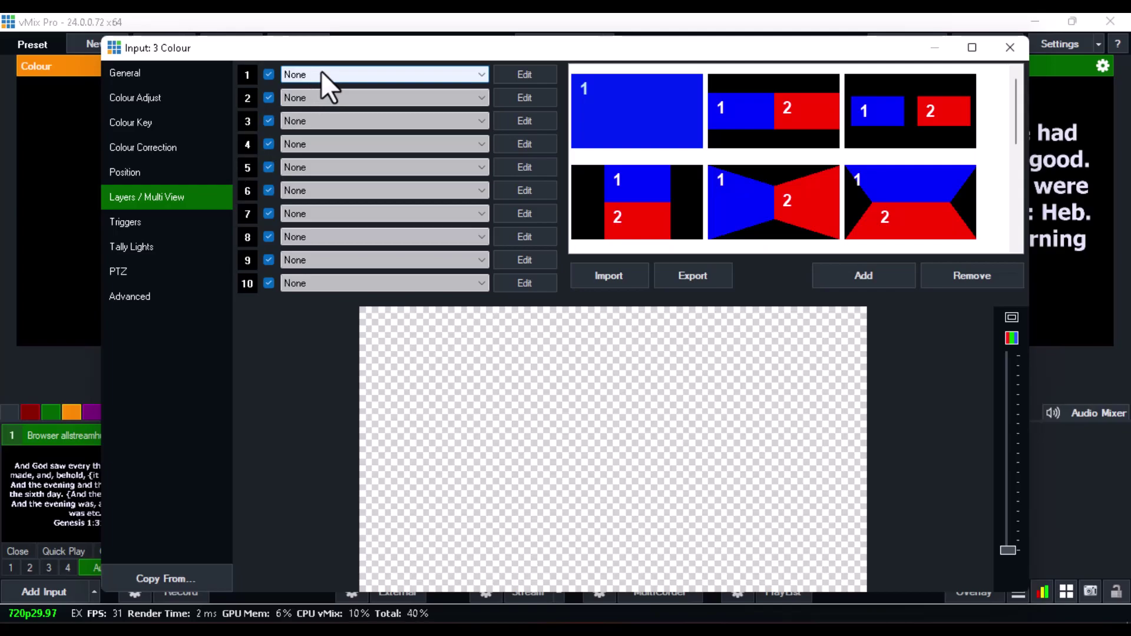
click(320, 73)
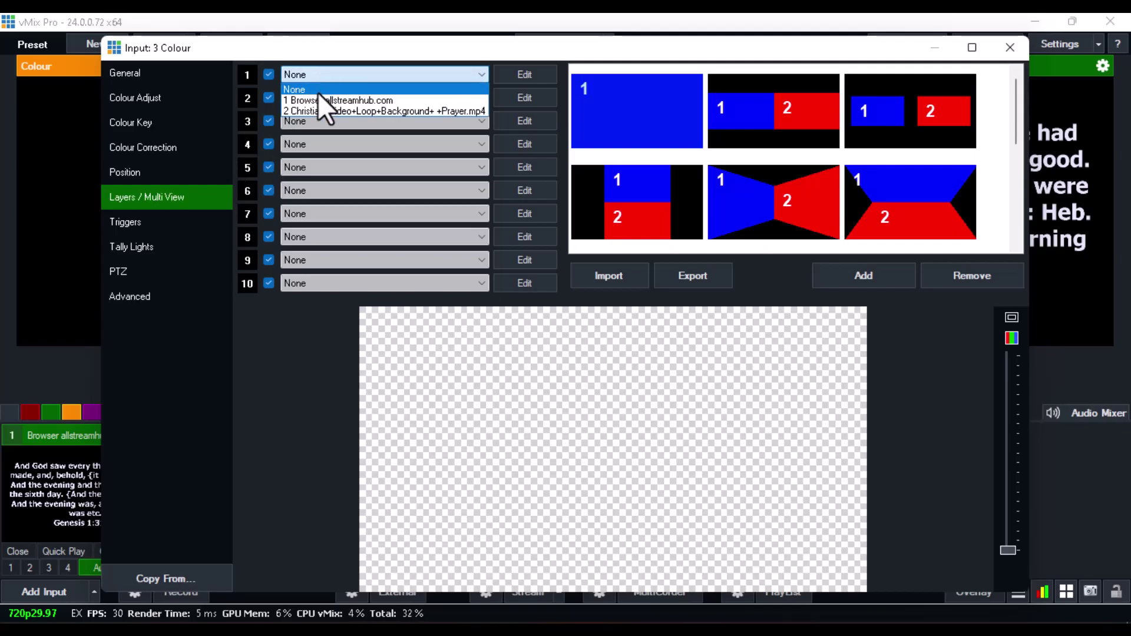
click(315, 109)
click(316, 99)
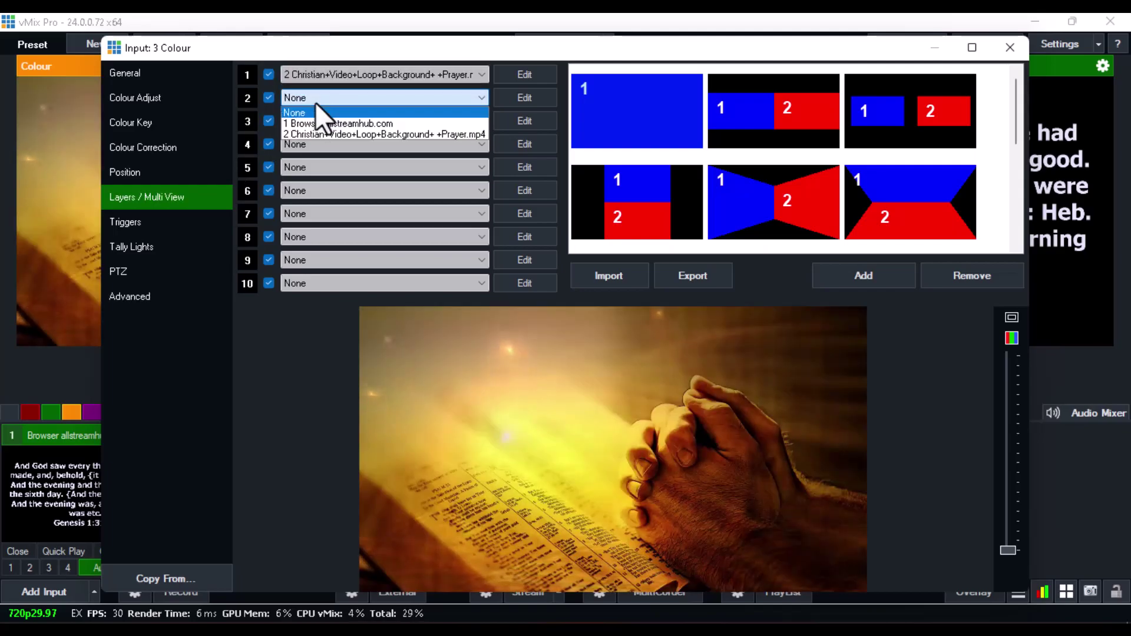
click(310, 123)
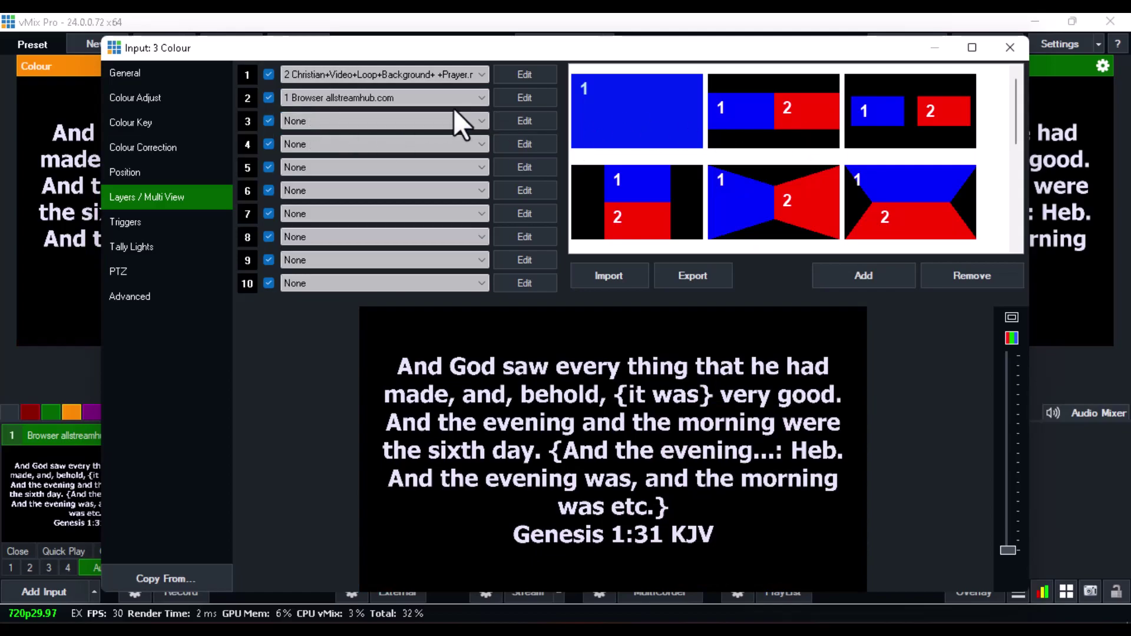
click(1009, 48)
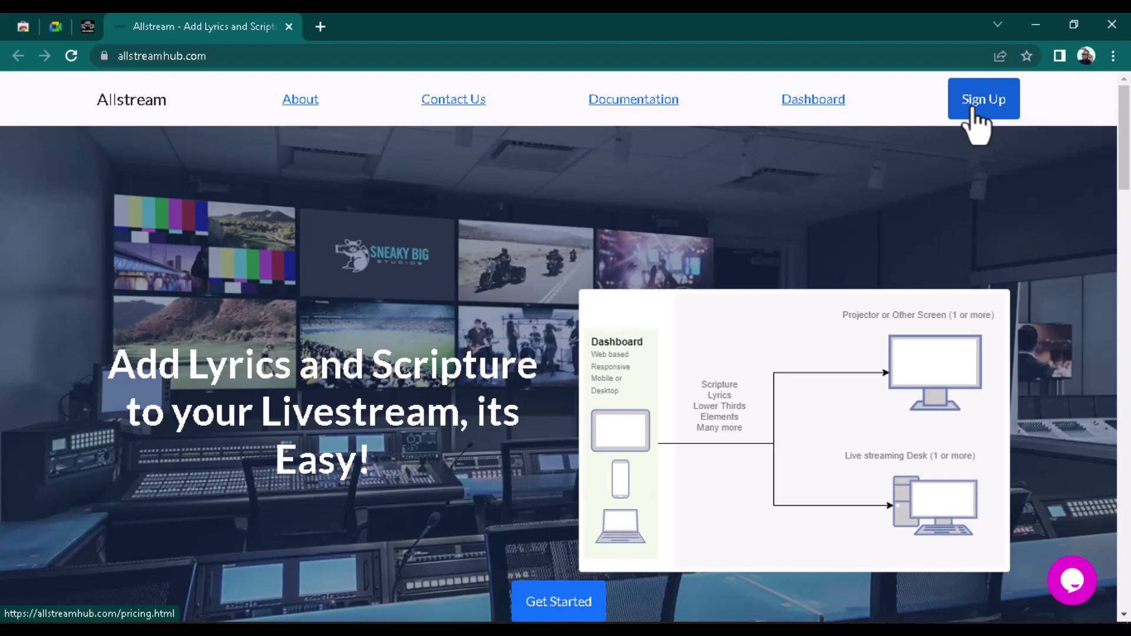
Go to Sign Up and choose Get Started on the Free monthly plan
scroll(974, 123, down, 1)
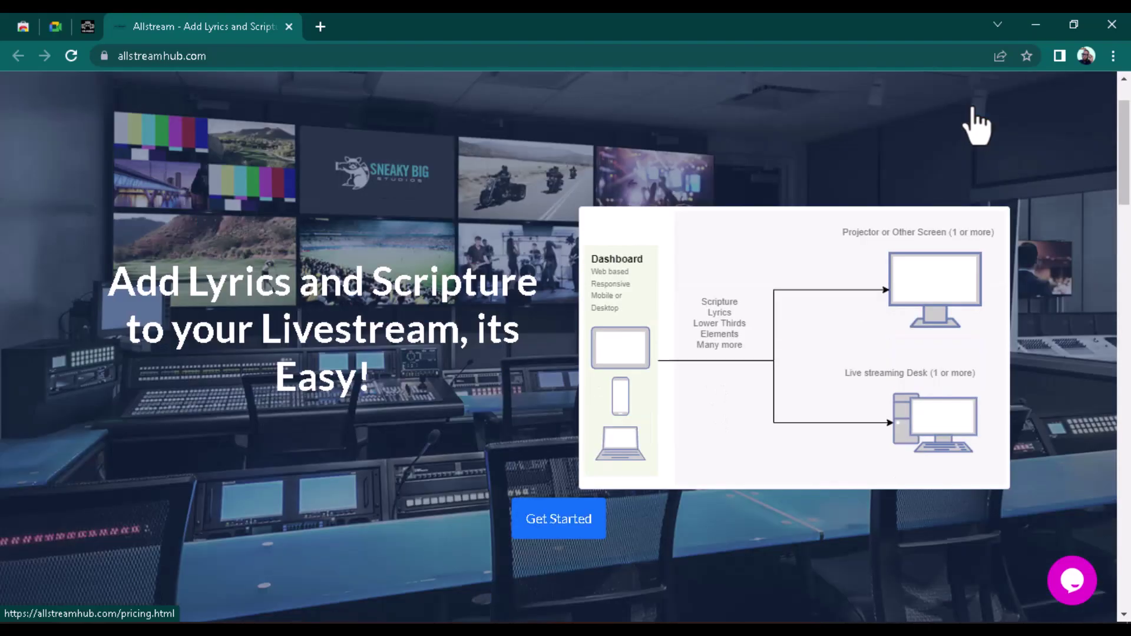
scroll(974, 124, up, 1)
click(975, 116)
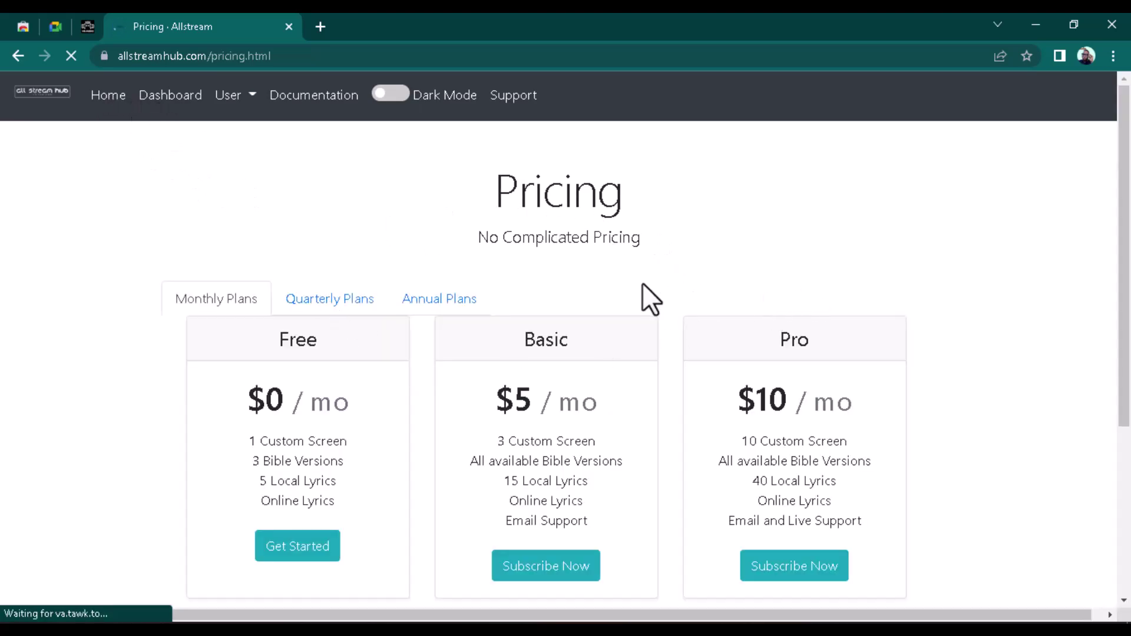
scroll(448, 356, down, 3)
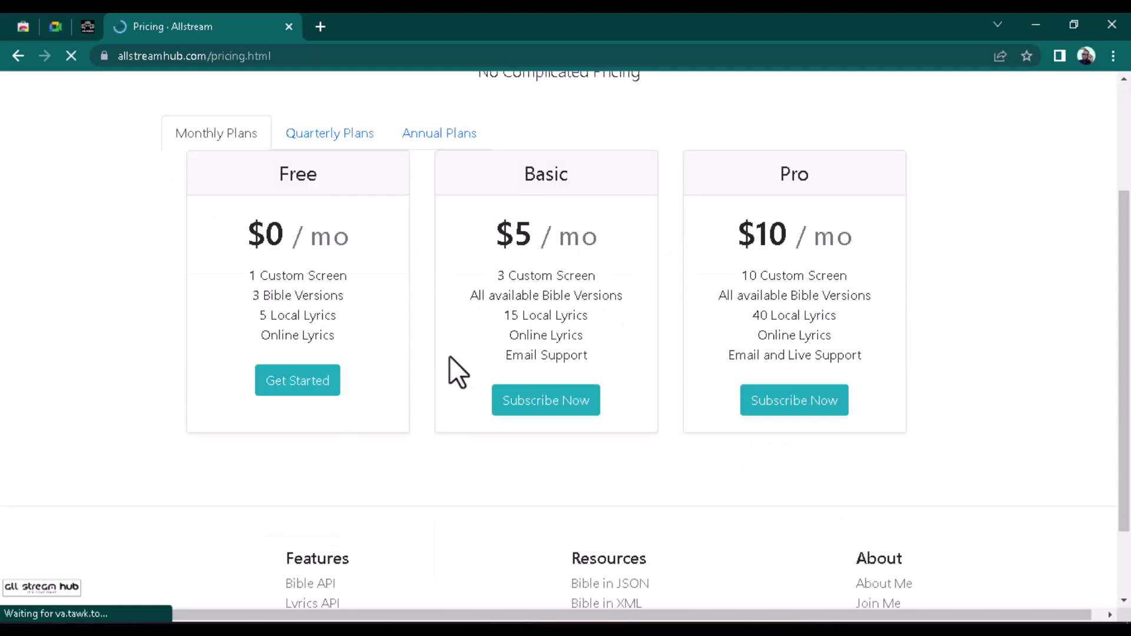
click(294, 386)
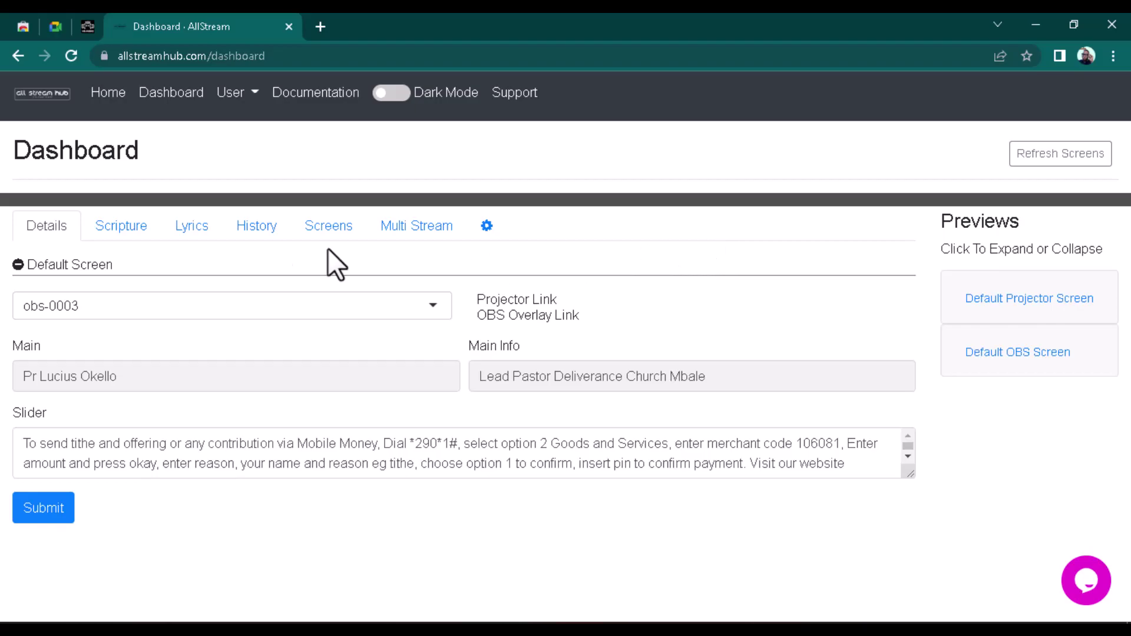
Send Genesis 1:1 KJV from the Scripture list to the screen, then go back to Details
click(115, 226)
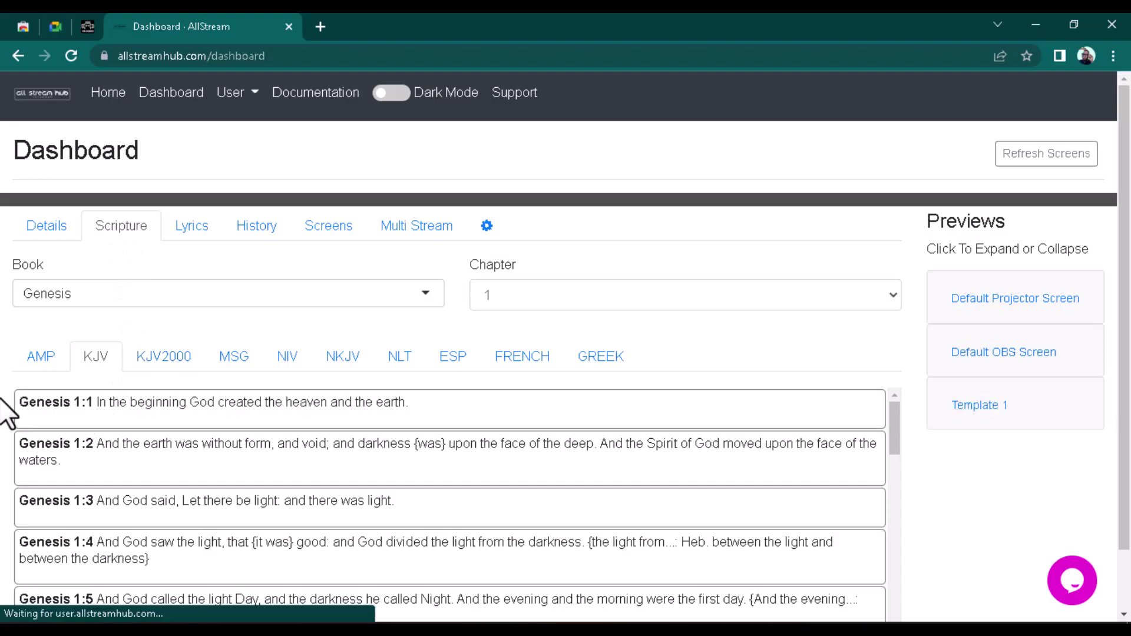
scroll(88, 383, down, 1)
click(177, 354)
click(190, 395)
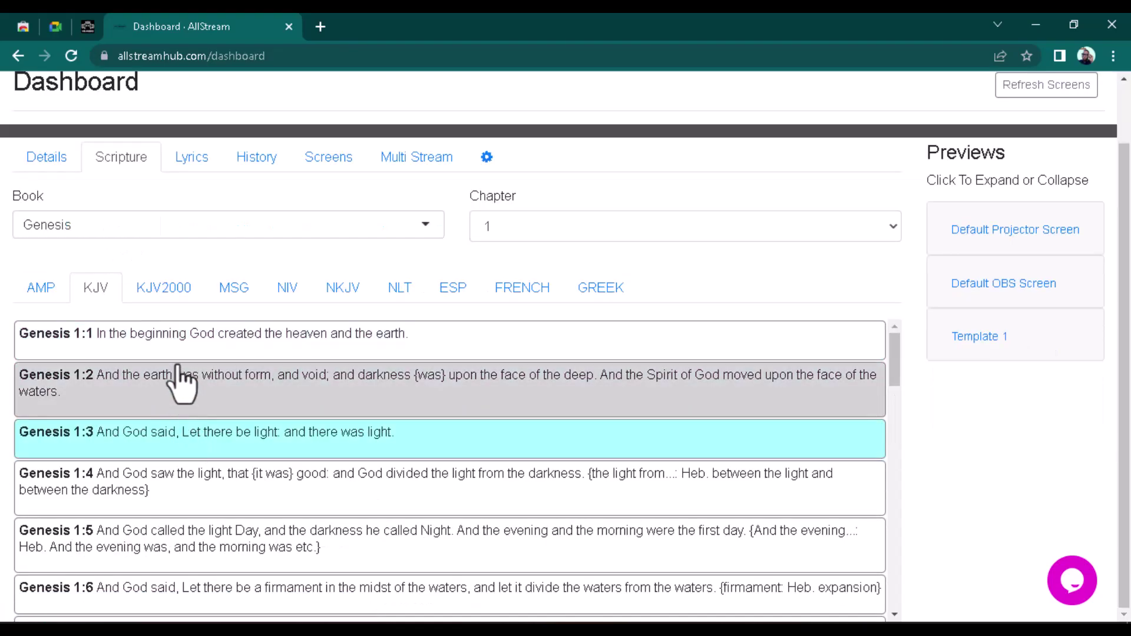
click(177, 352)
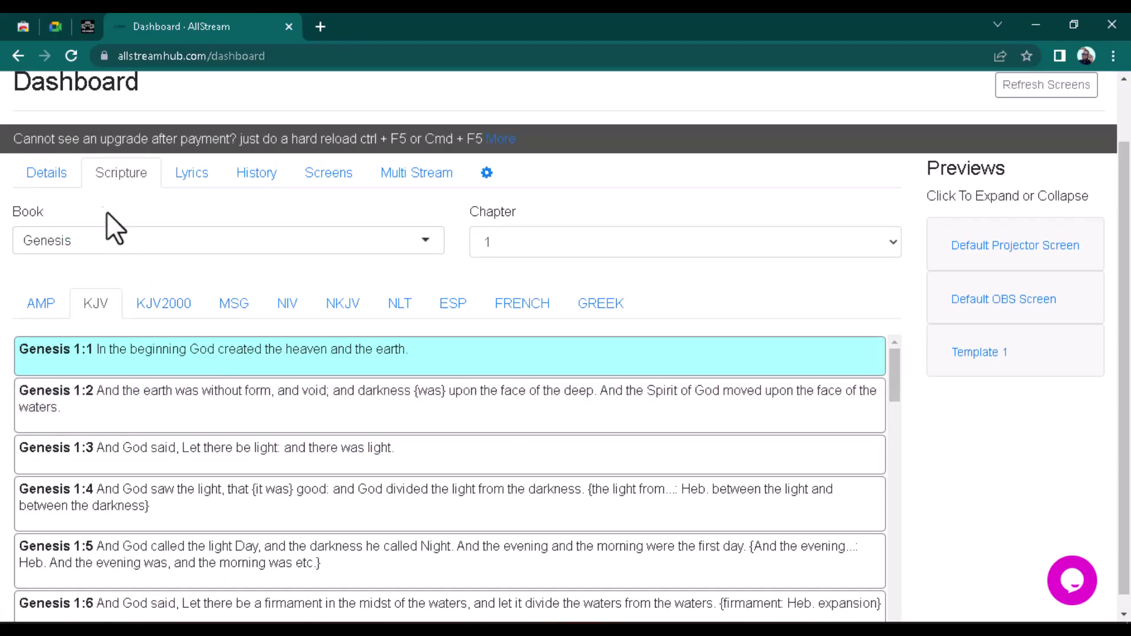
click(50, 174)
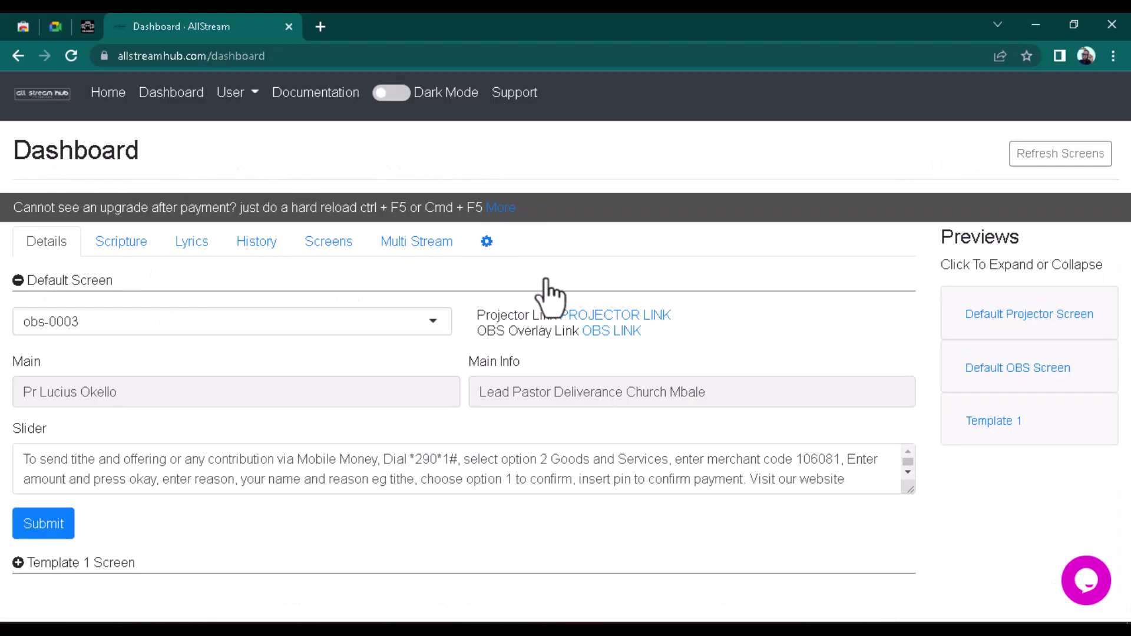
Copy the PROJECTOR LINK address and minimize the browser
click(627, 317)
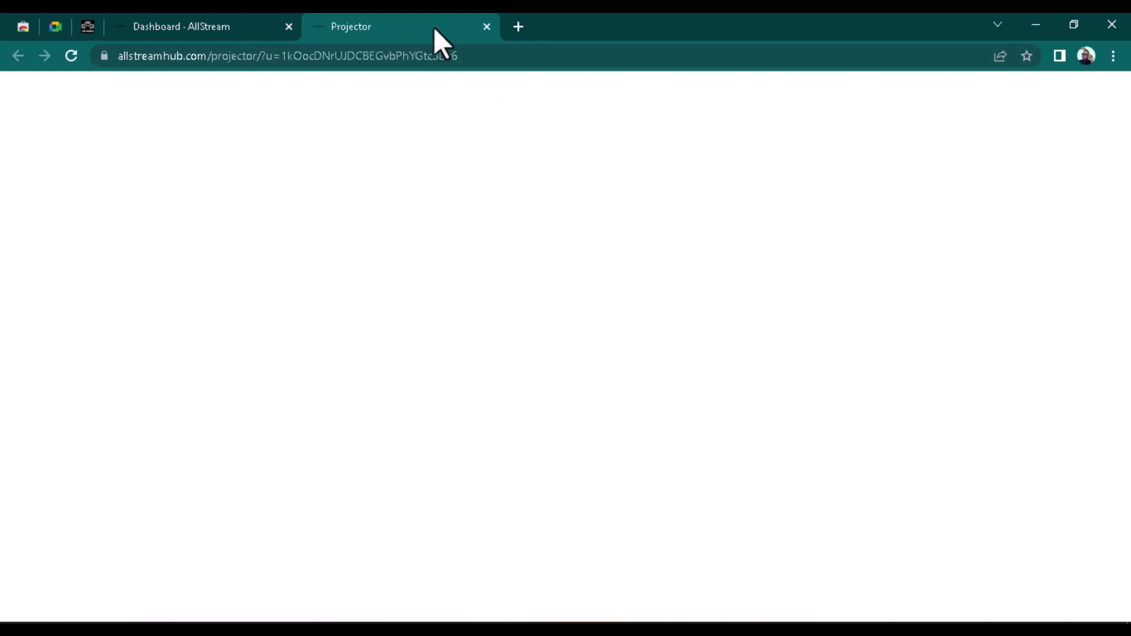
middle_click(434, 27)
right_click(651, 316)
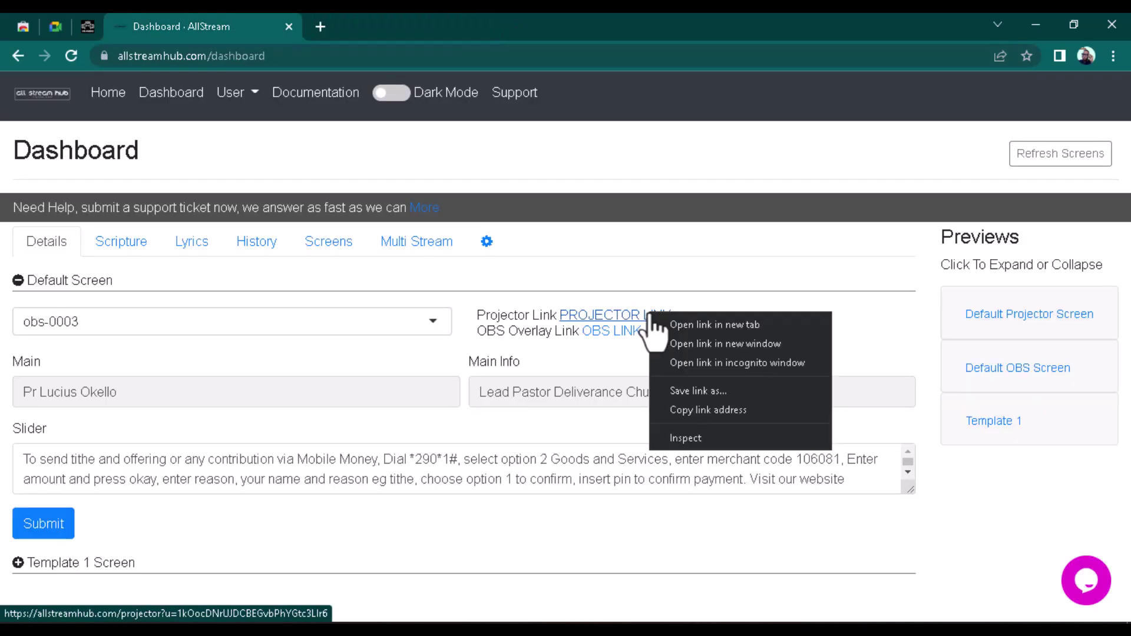
click(683, 413)
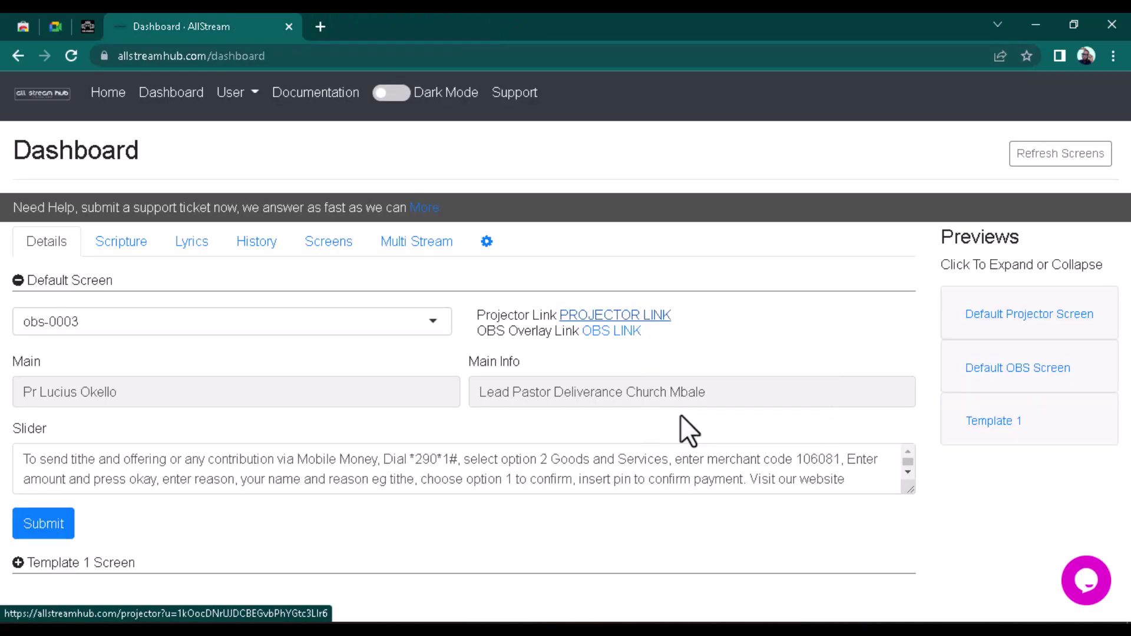
right_click(637, 317)
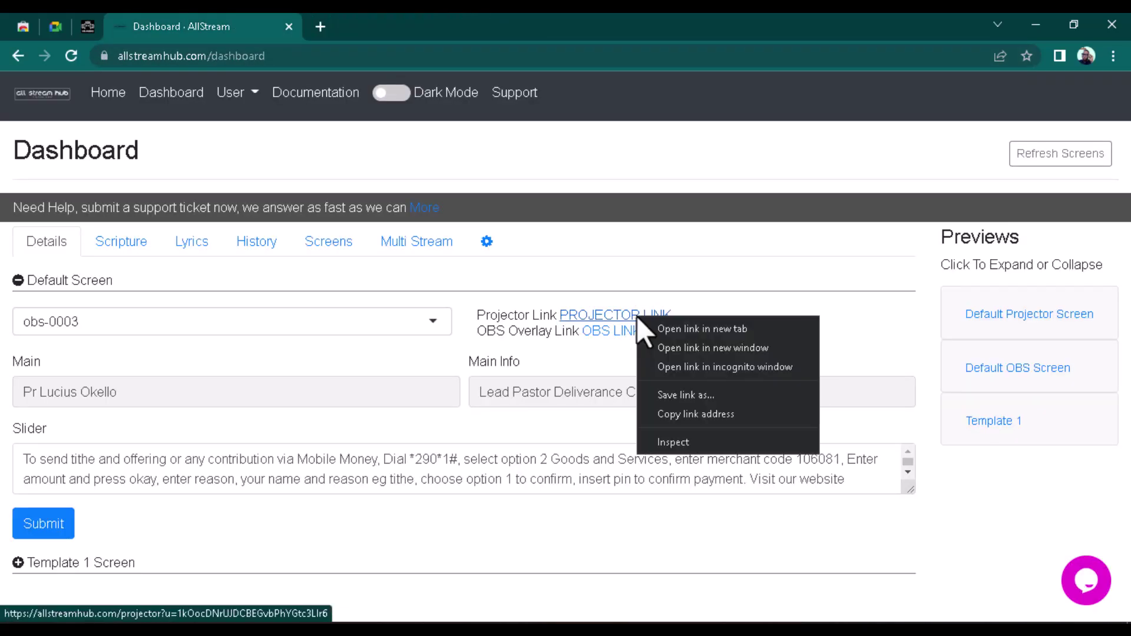
click(685, 414)
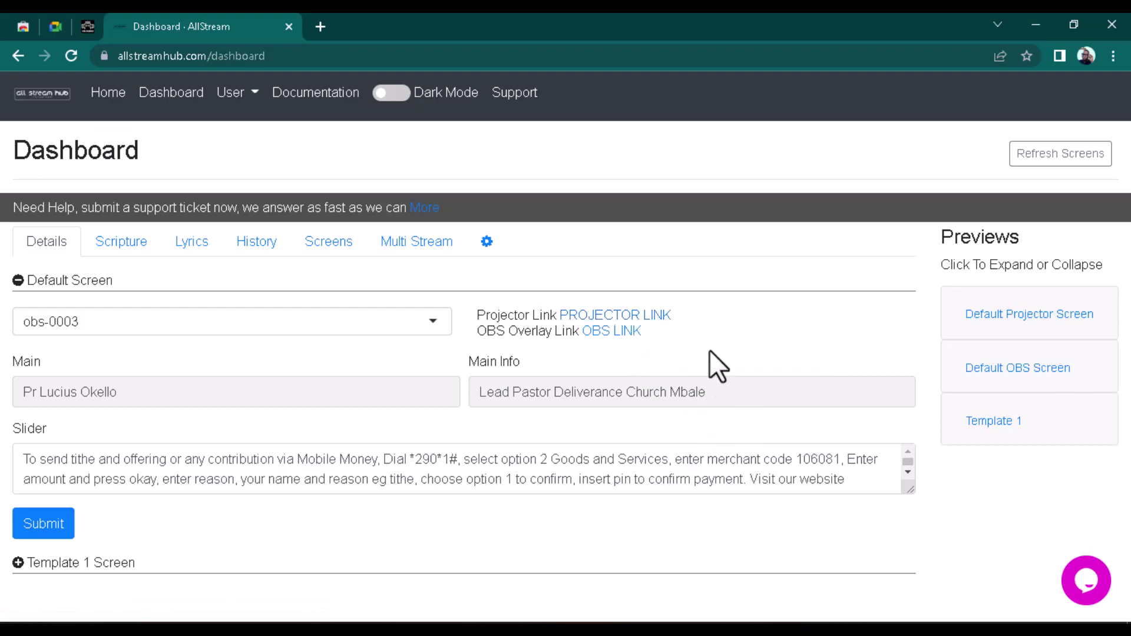
click(1031, 25)
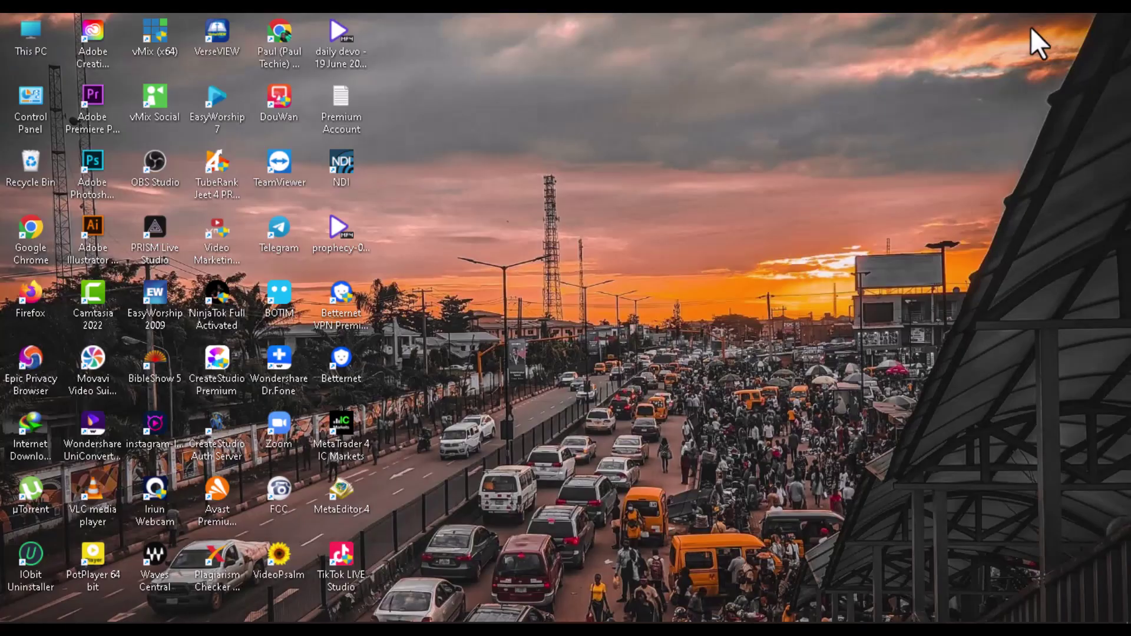
Launch vMix (x64) from its desktop shortcut
double_click(151, 34)
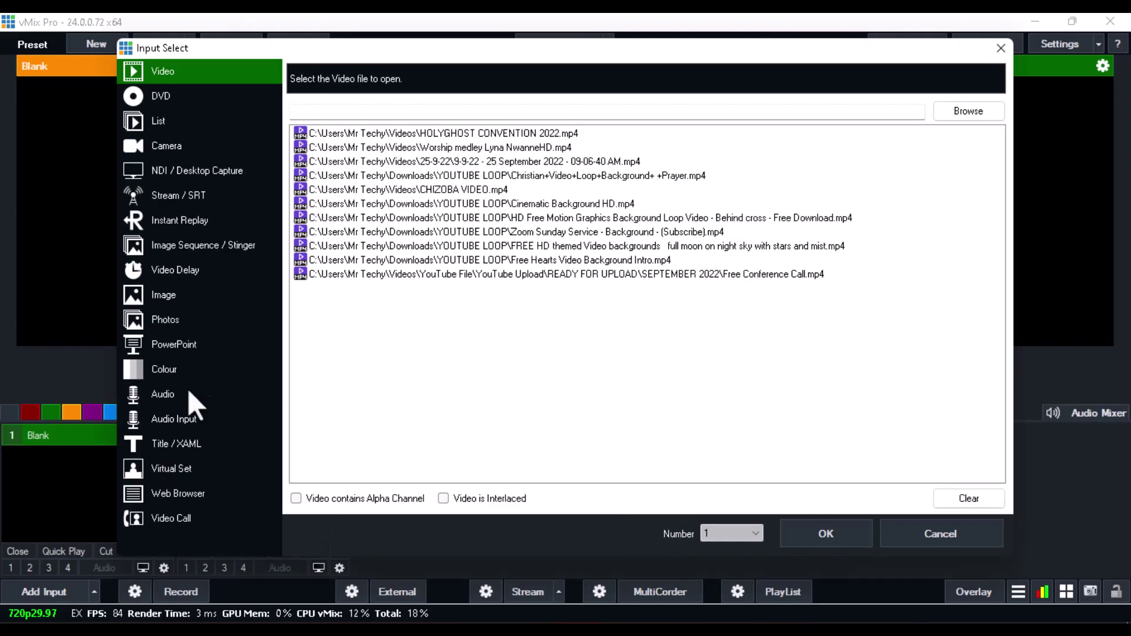
Add a Web Browser input with the pasted projector URL at 1920×1080 using browser version V77
click(197, 493)
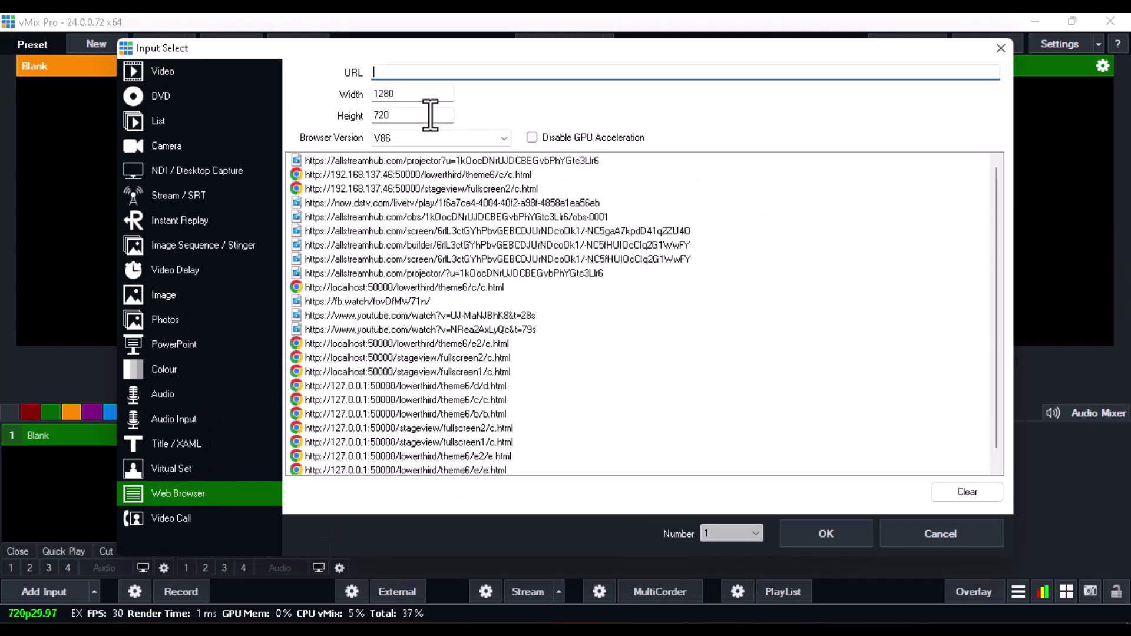
key(ctrl+v)
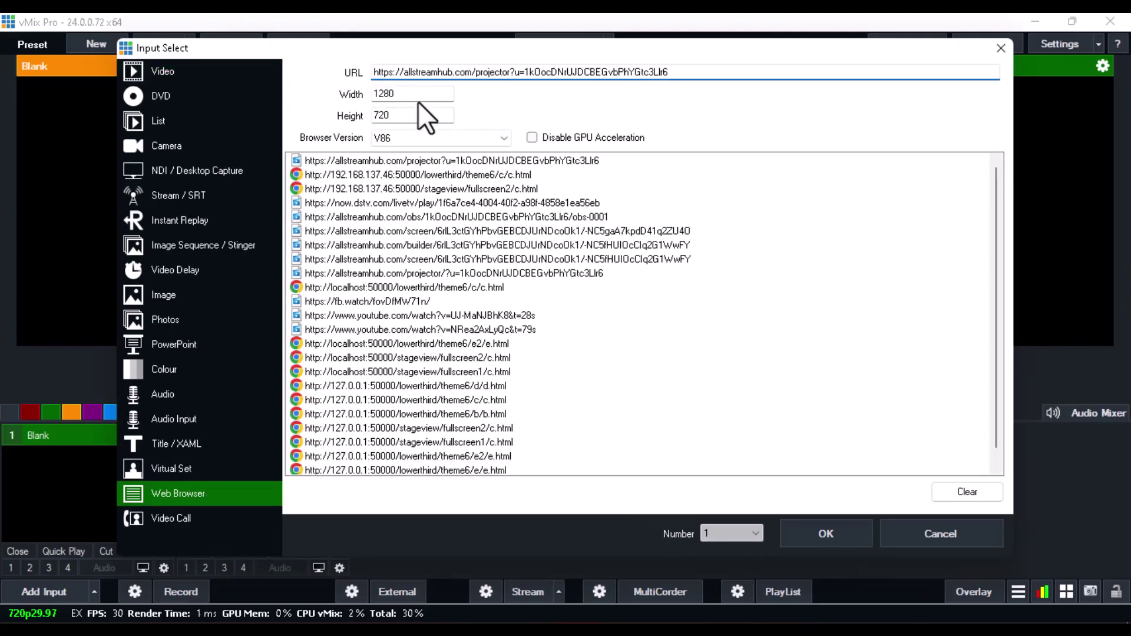
key(Tab)
text(1920)
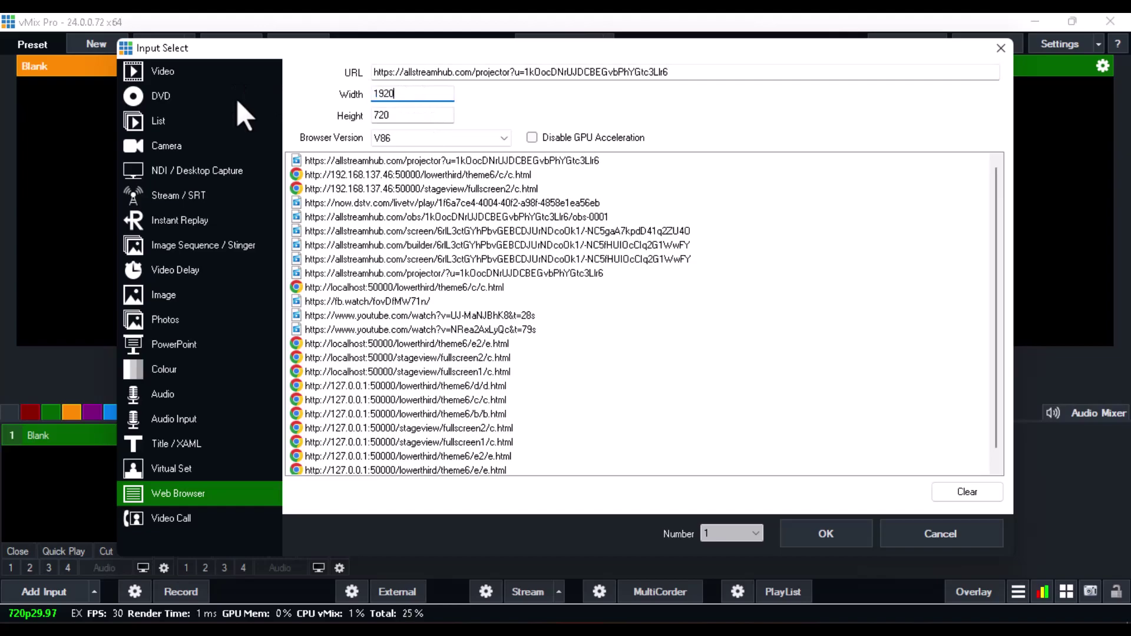
key(Tab)
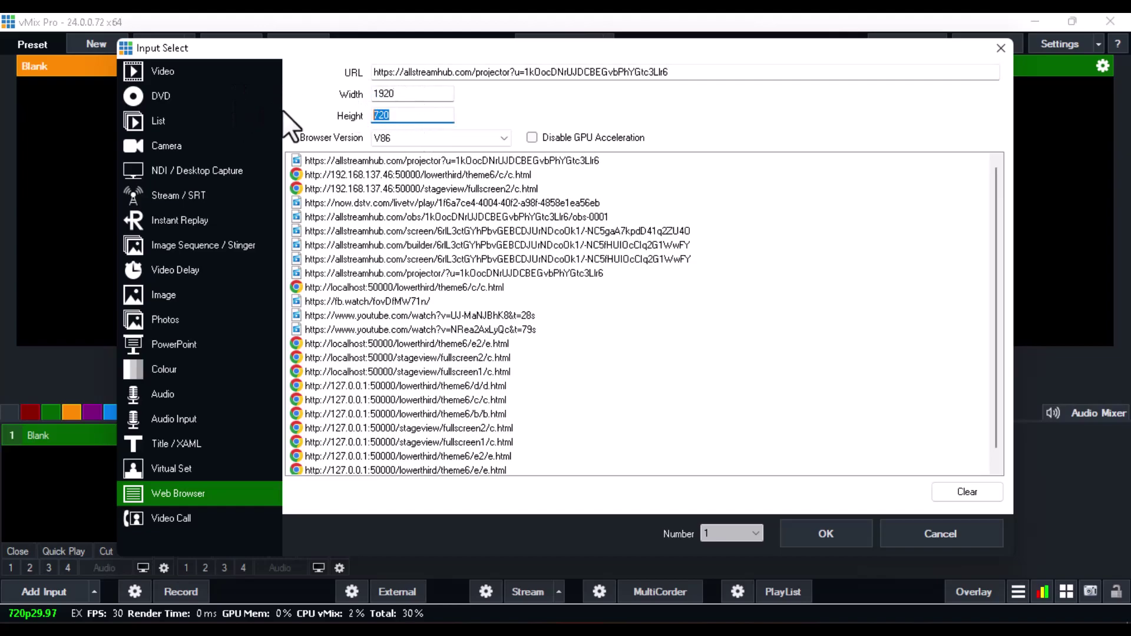
text(1080)
click(412, 138)
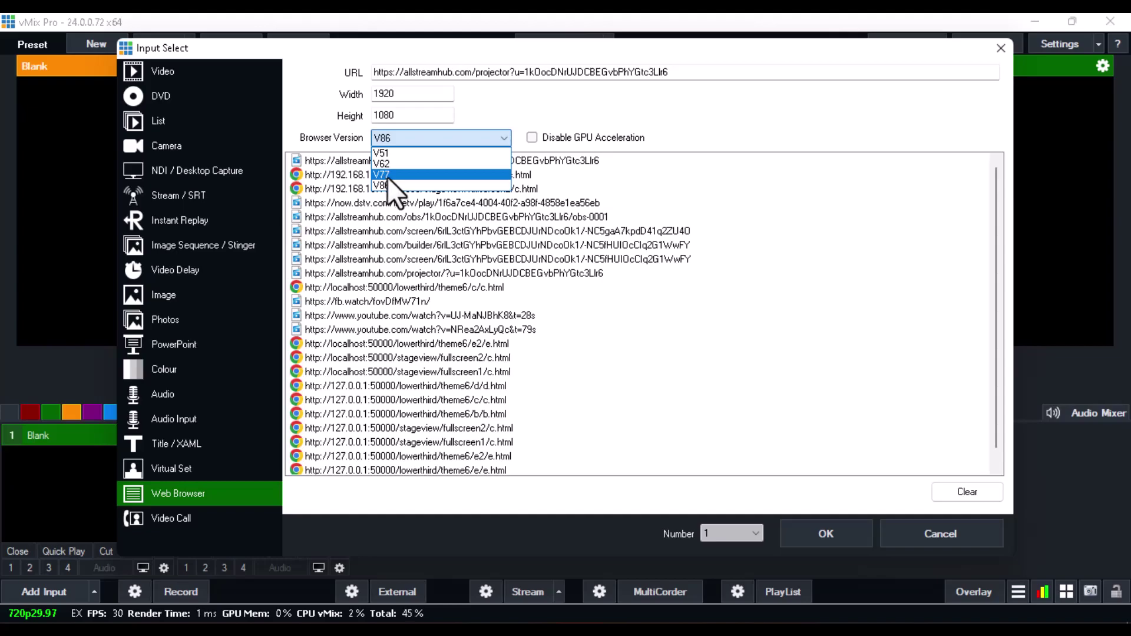
click(386, 175)
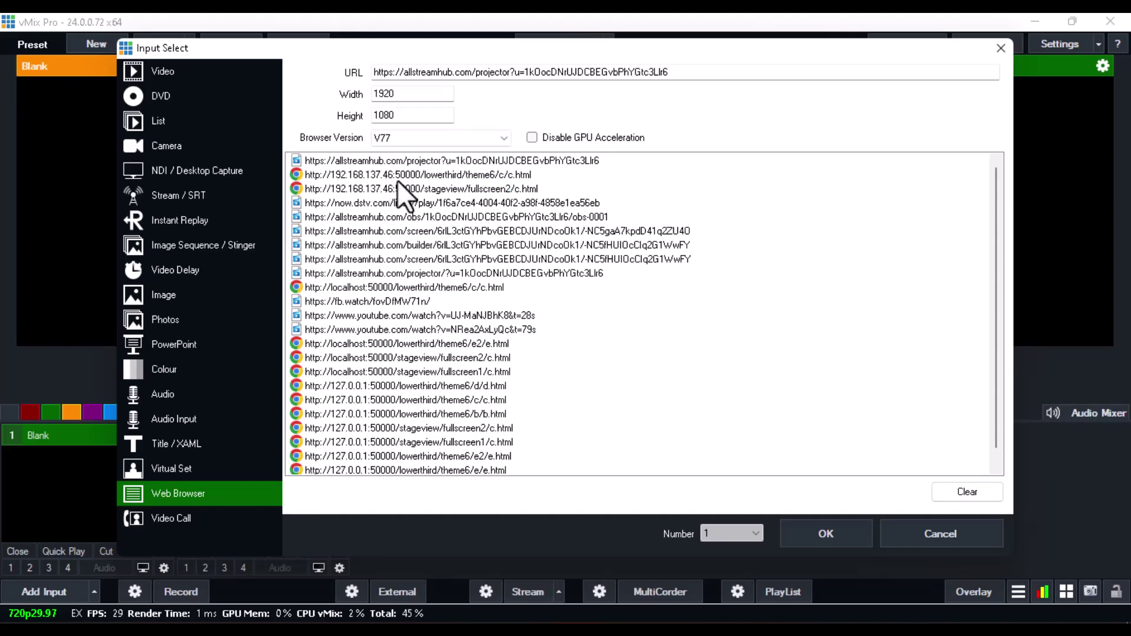
click(797, 538)
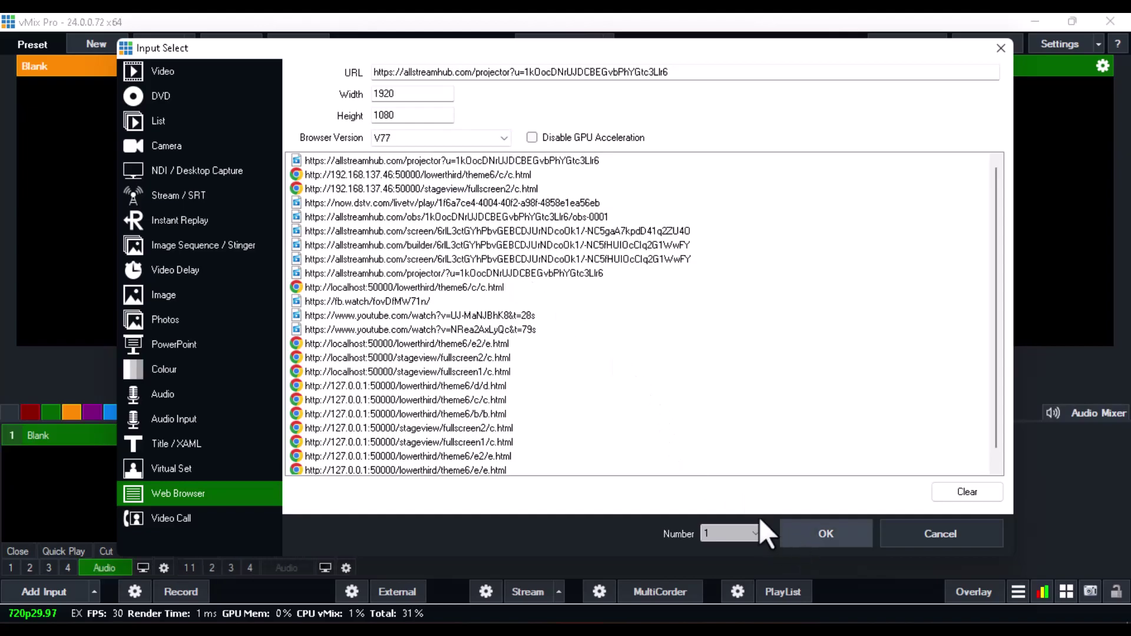
click(733, 622)
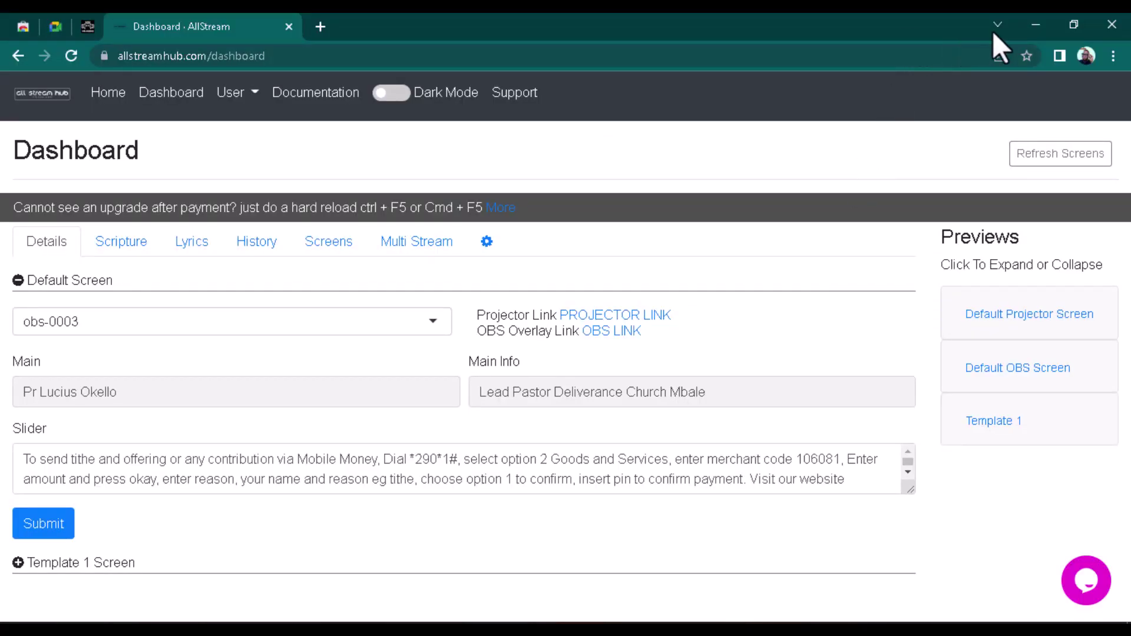
Restore down Chrome, open Scripture and send KJV Genesis 1:1 to 1:4 to the display
click(1073, 26)
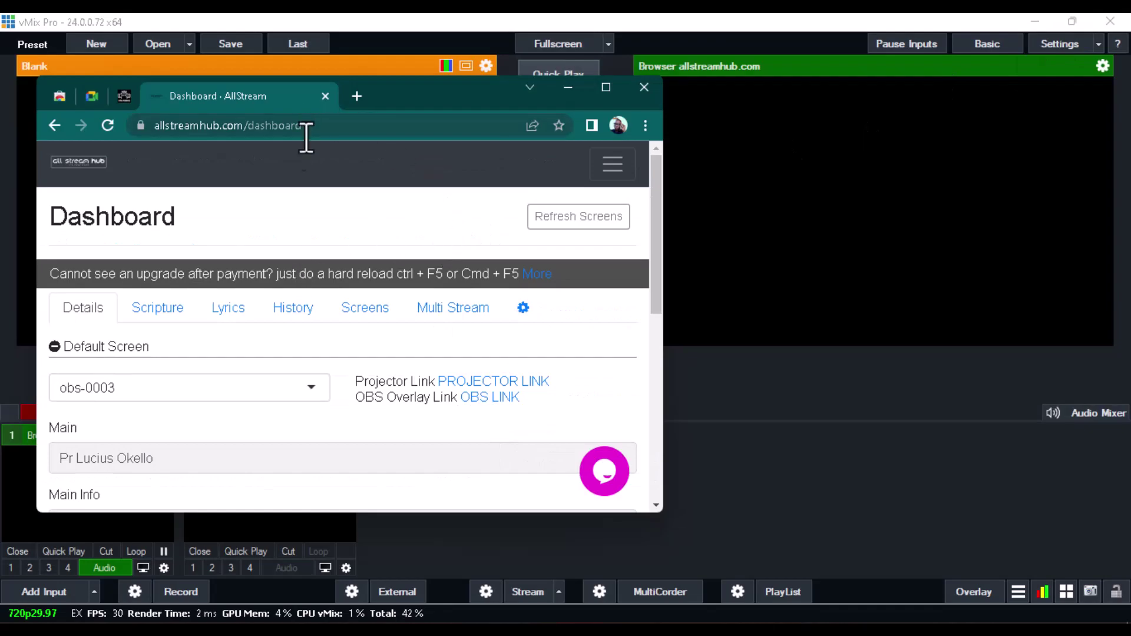
click(152, 309)
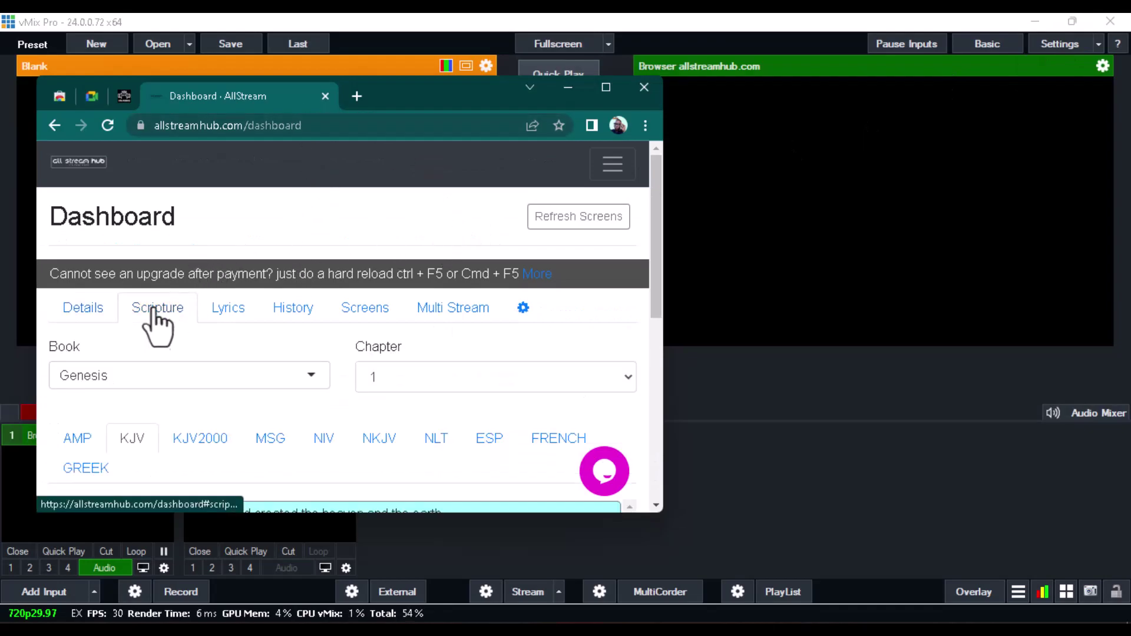
scroll(155, 446, down, 4)
click(156, 415)
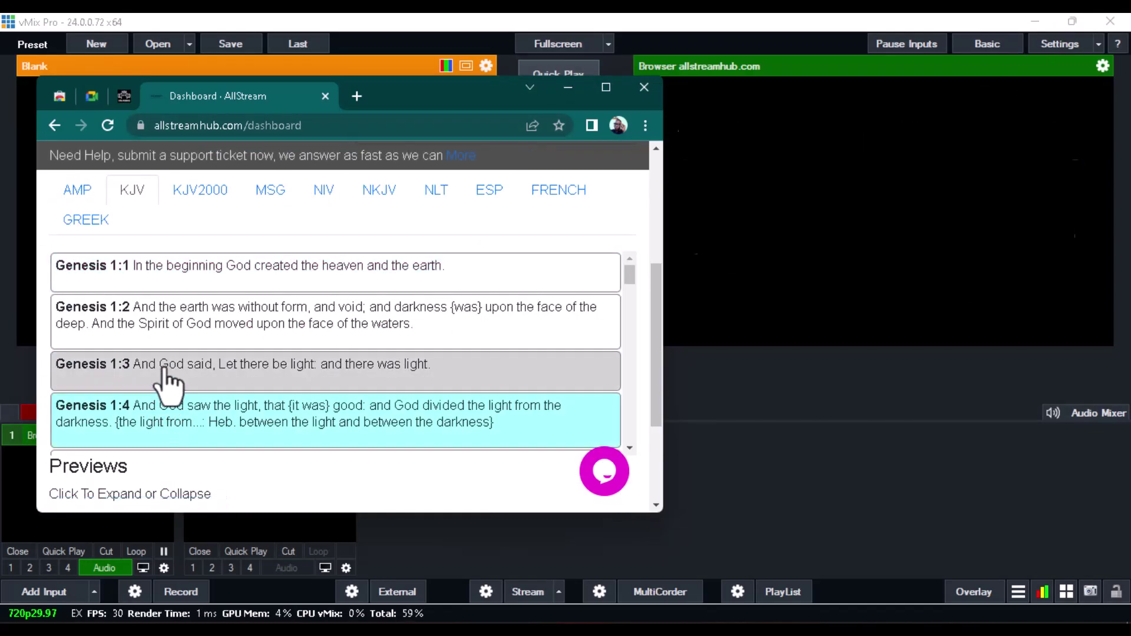
click(164, 369)
click(159, 324)
click(166, 278)
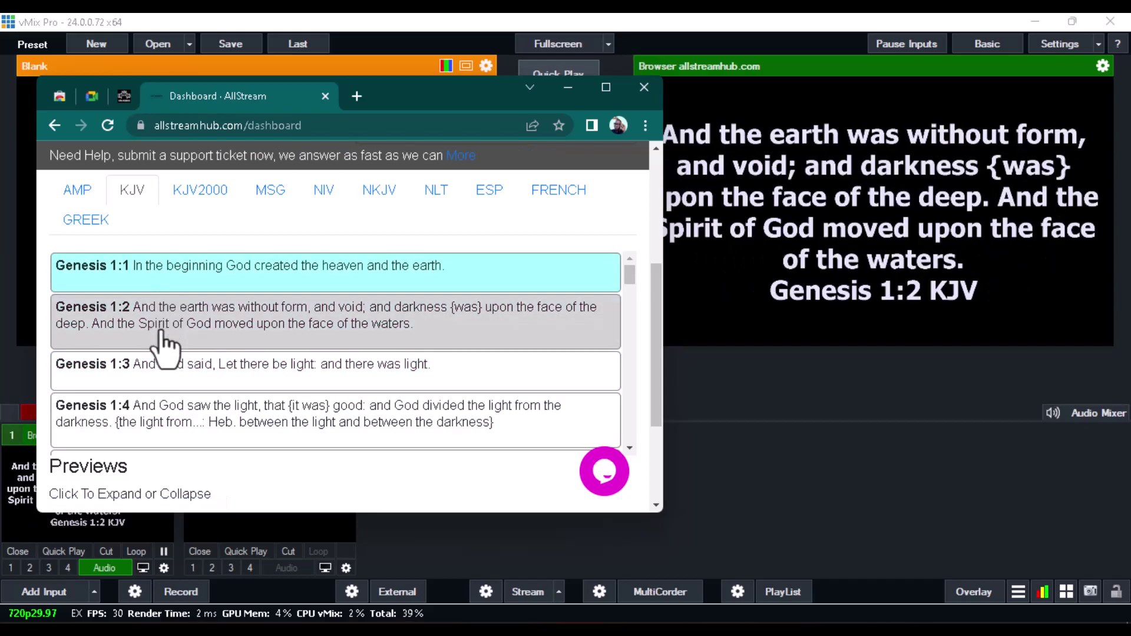
click(162, 335)
click(162, 377)
click(172, 419)
Send Genesis verses 1:6 through 1:19 to the display in turn
scroll(186, 424, down, 4)
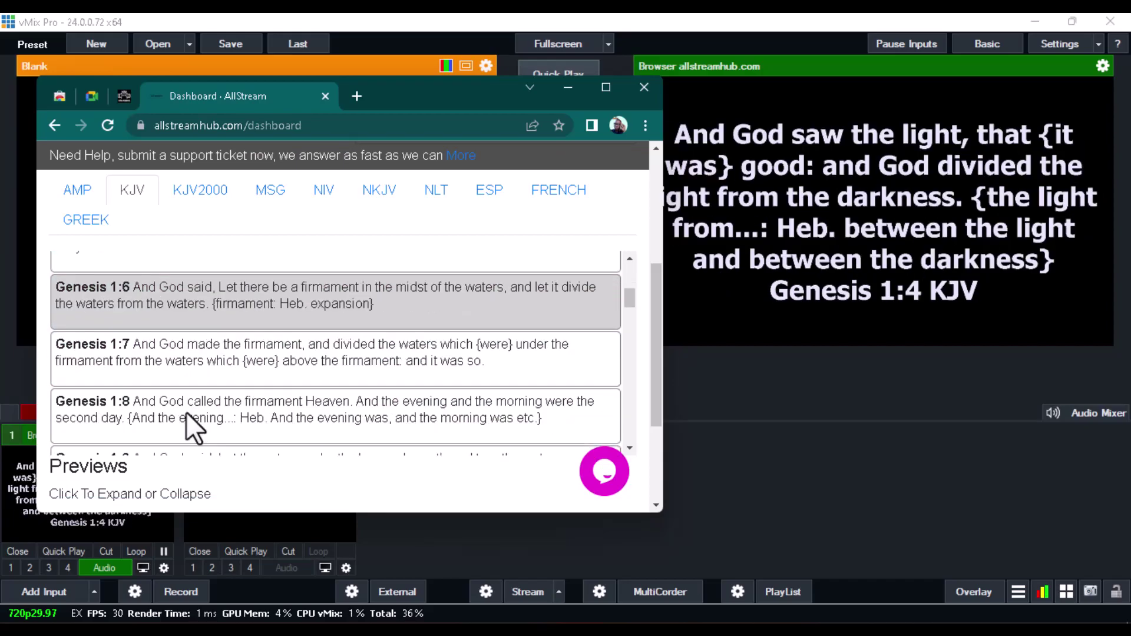
click(184, 359)
click(184, 321)
click(192, 417)
click(194, 355)
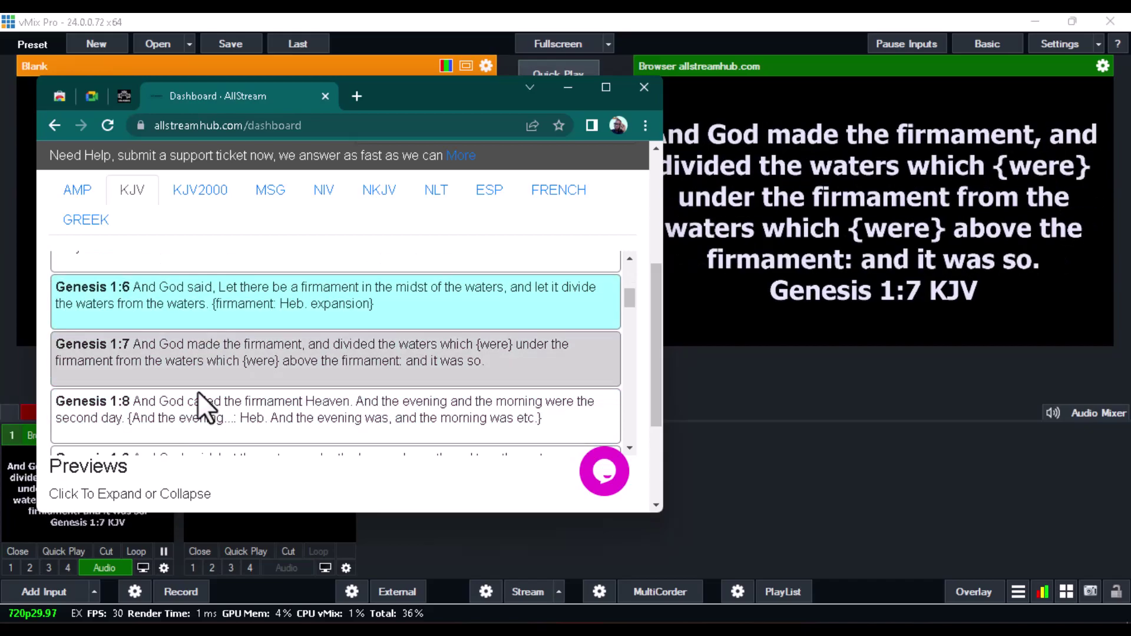
click(201, 404)
scroll(215, 412, down, 5)
click(259, 330)
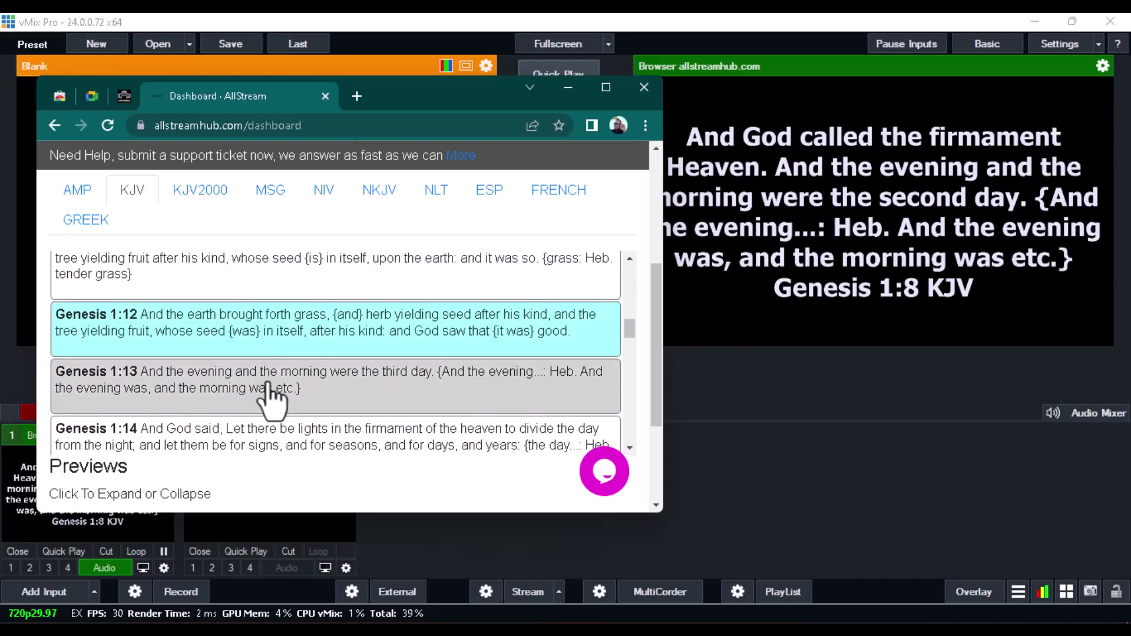
click(268, 395)
click(277, 448)
scroll(282, 383, down, 3)
click(284, 365)
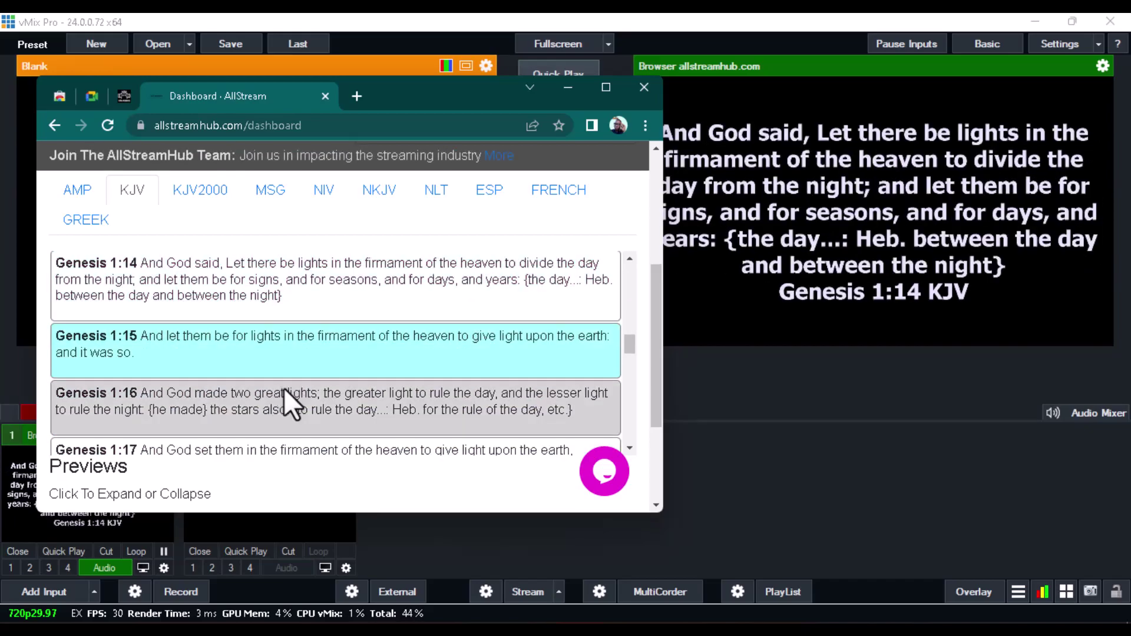
click(284, 390)
scroll(283, 394, down, 2)
click(284, 387)
click(282, 368)
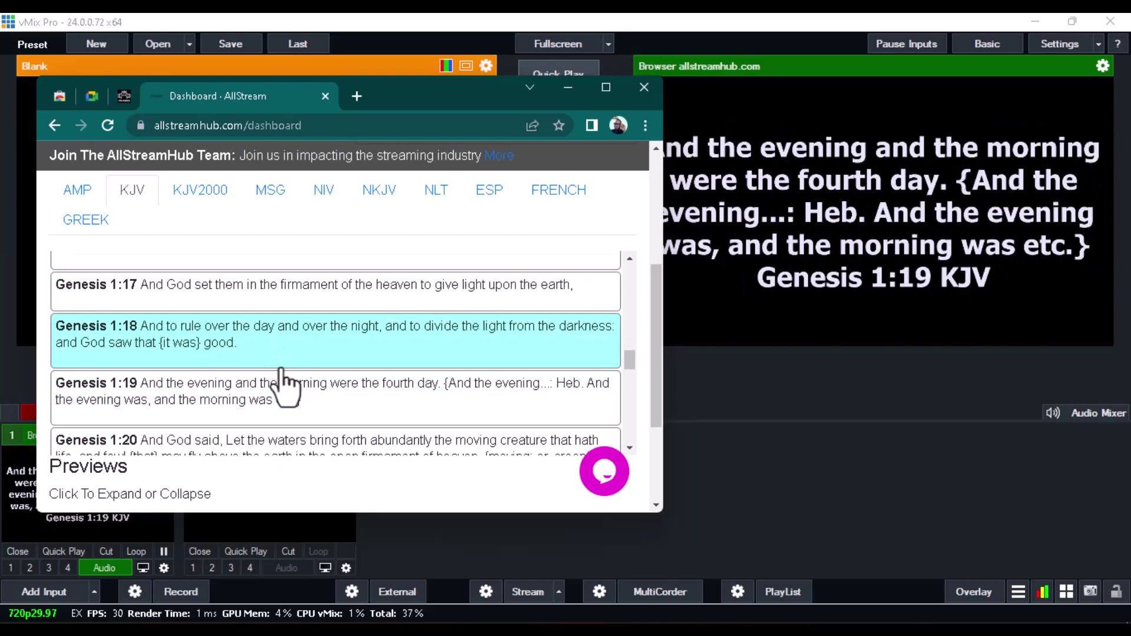
click(284, 392)
Send Genesis 1:22 through 1:31 to the display, then bring vMix back to the front
scroll(286, 392, down, 3)
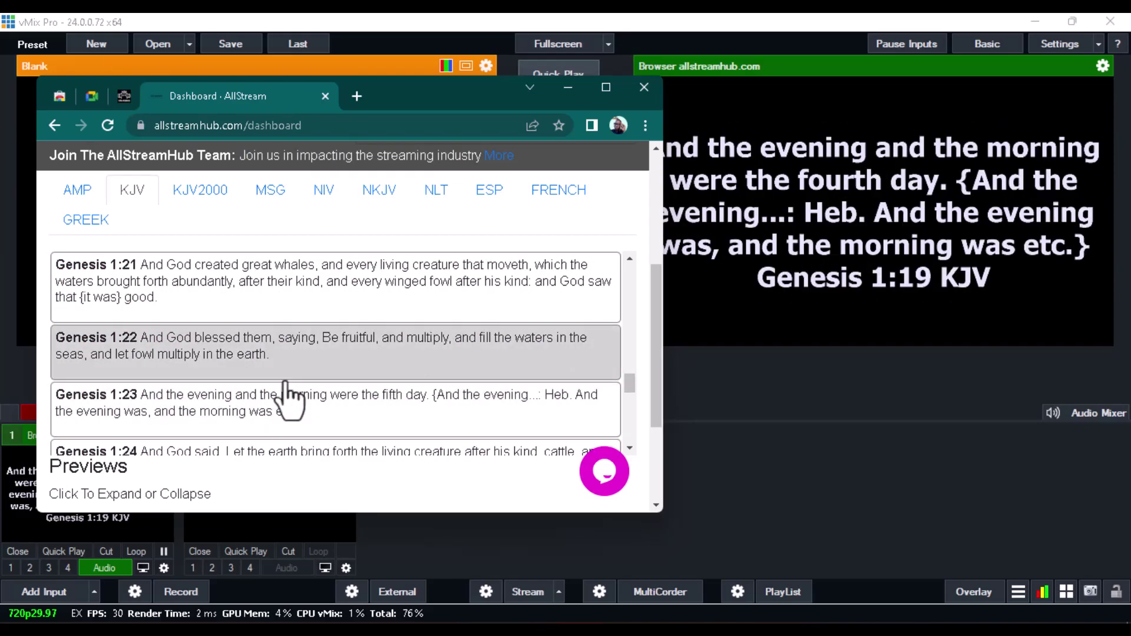
click(285, 379)
click(285, 412)
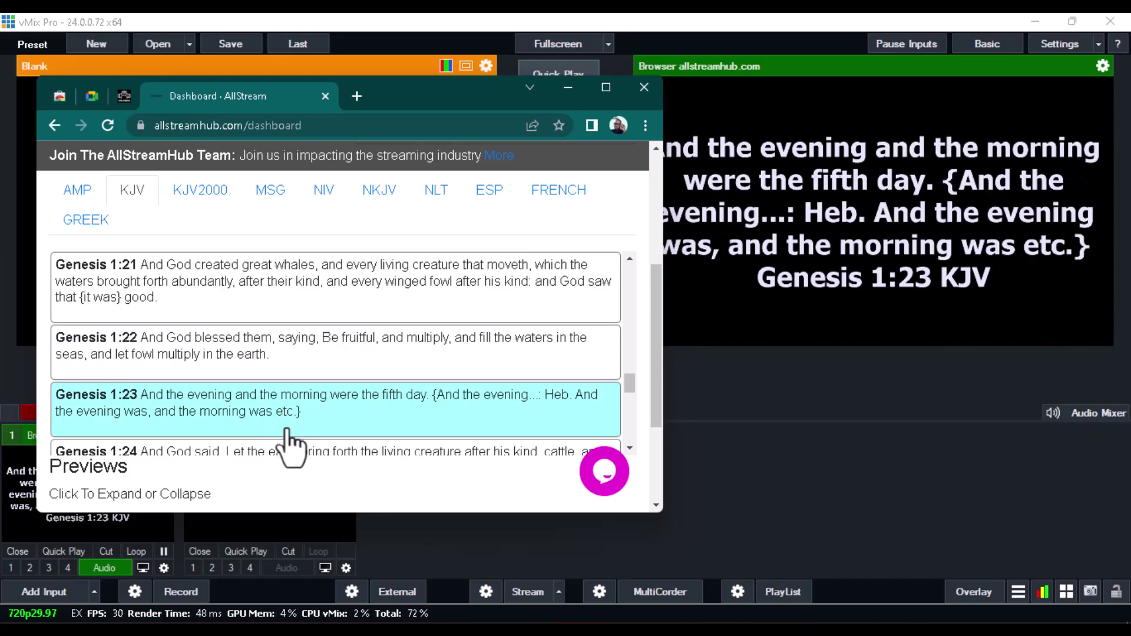
scroll(289, 448, down, 3)
click(285, 429)
click(272, 361)
click(271, 318)
scroll(279, 324, down, 3)
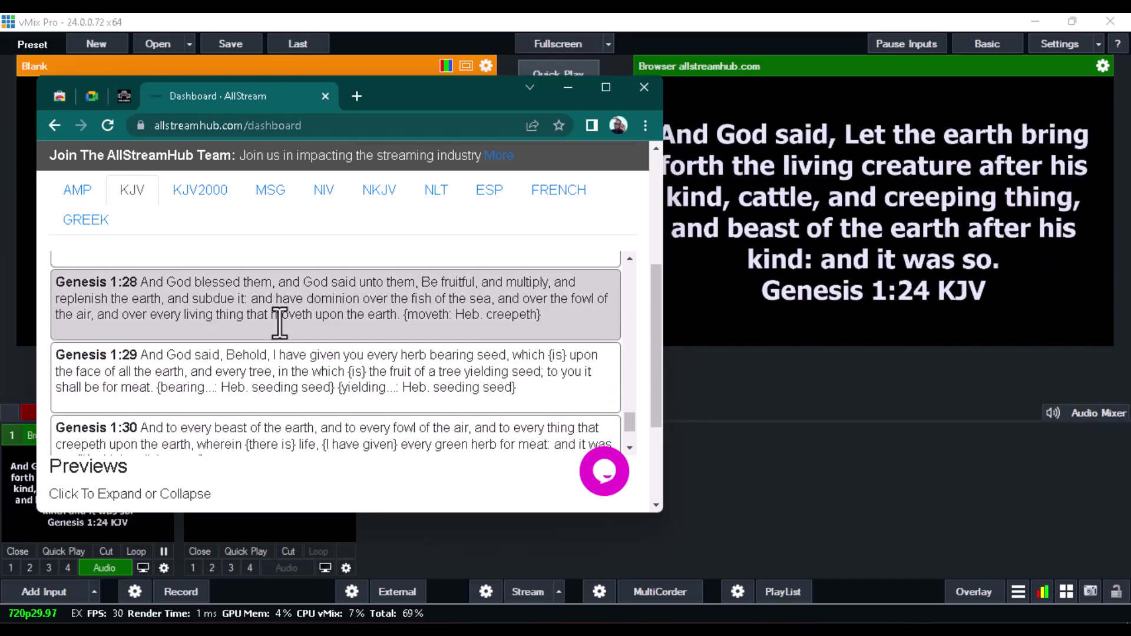
click(281, 321)
click(294, 377)
scroll(292, 380, down, 2)
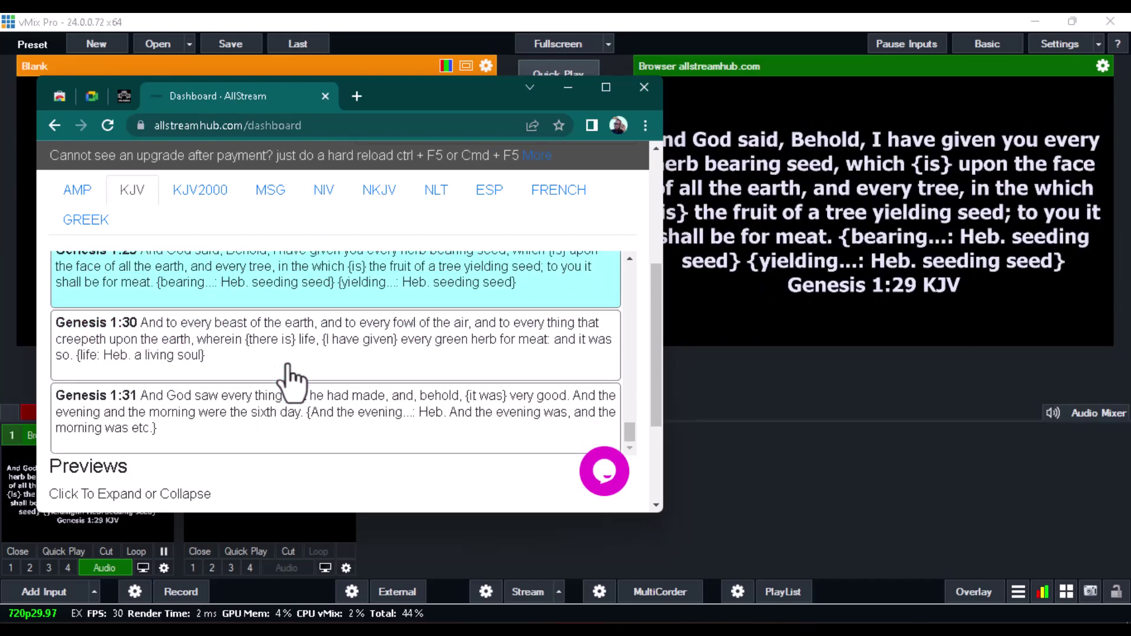
click(288, 368)
click(298, 417)
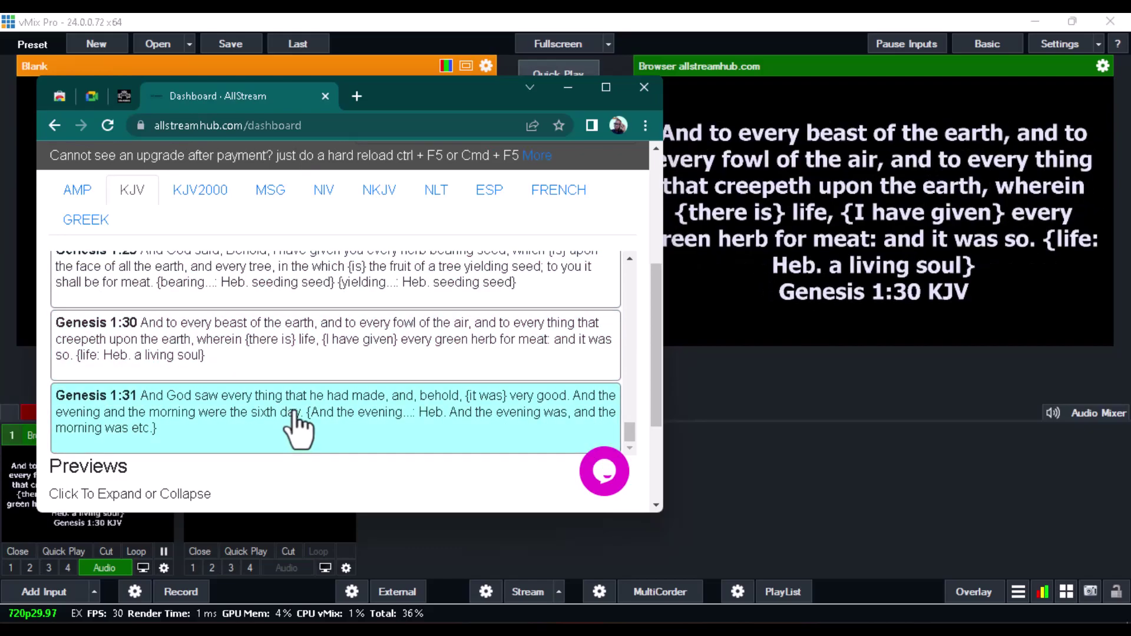
click(735, 478)
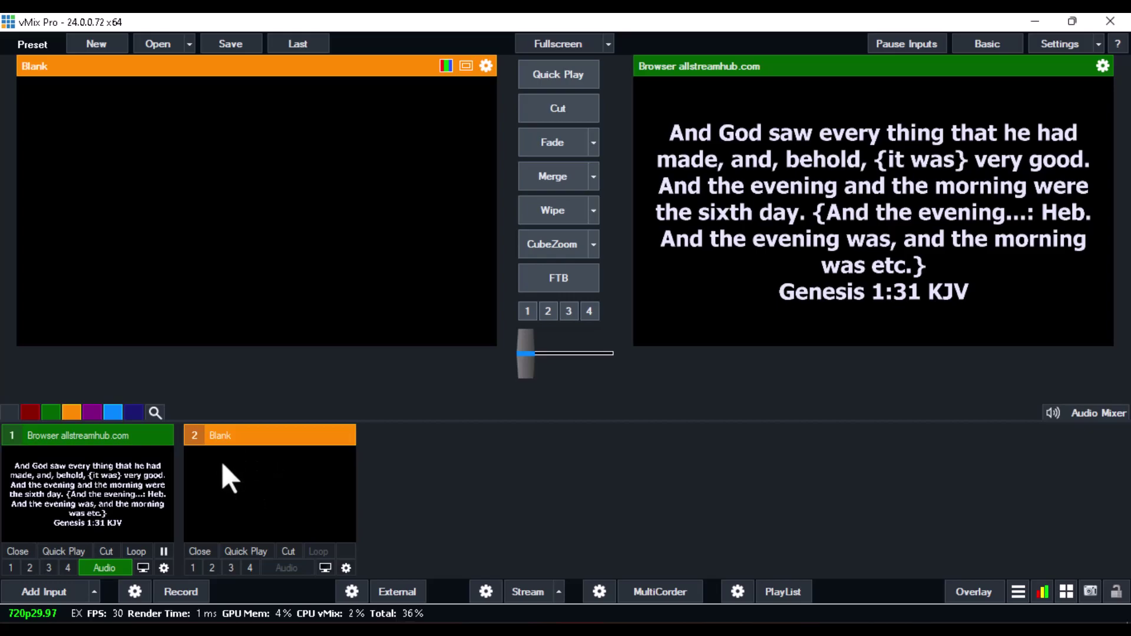
Add the Christian+Video+Loop+Background+ +Prayer.mp4 video as input 2
click(48, 592)
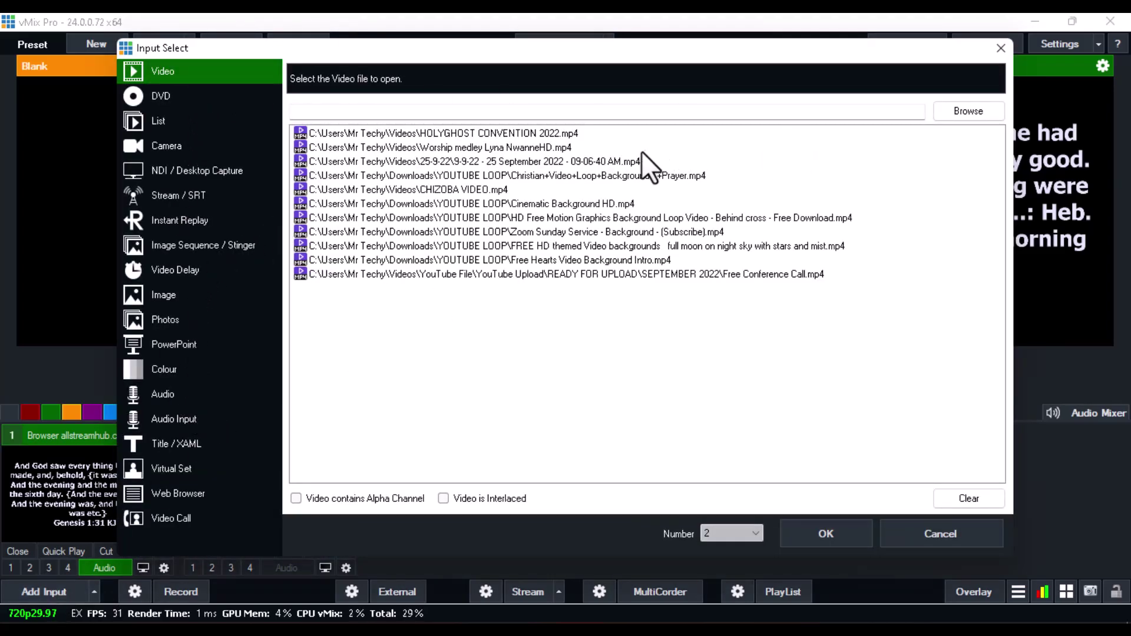
click(556, 175)
click(793, 525)
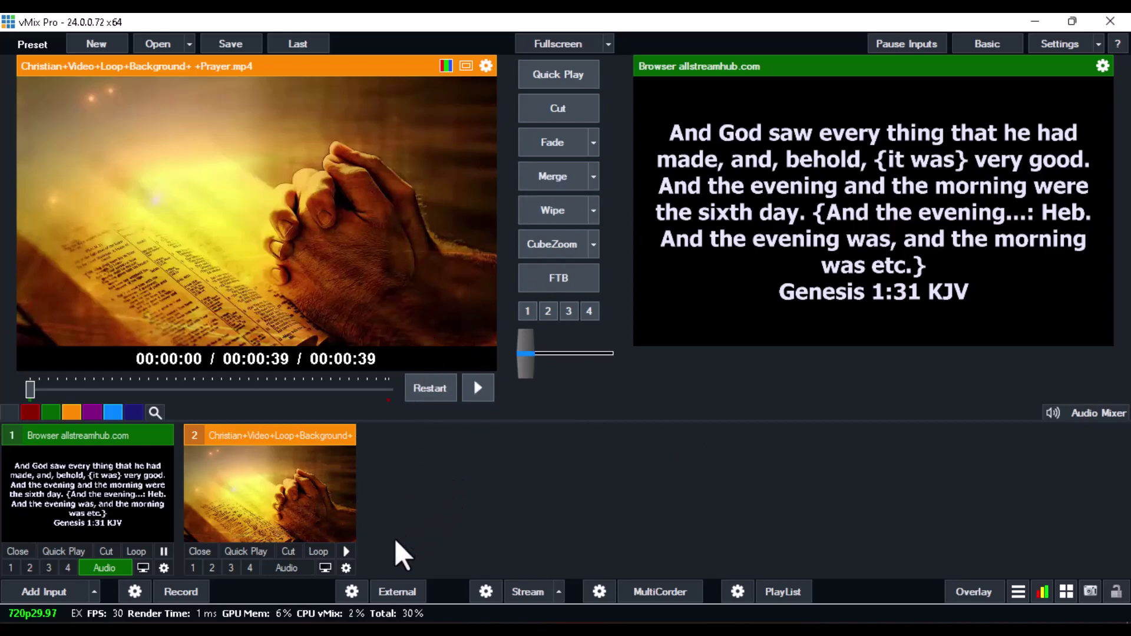
Set the prayer video input to loop and start it playing
click(321, 552)
click(345, 551)
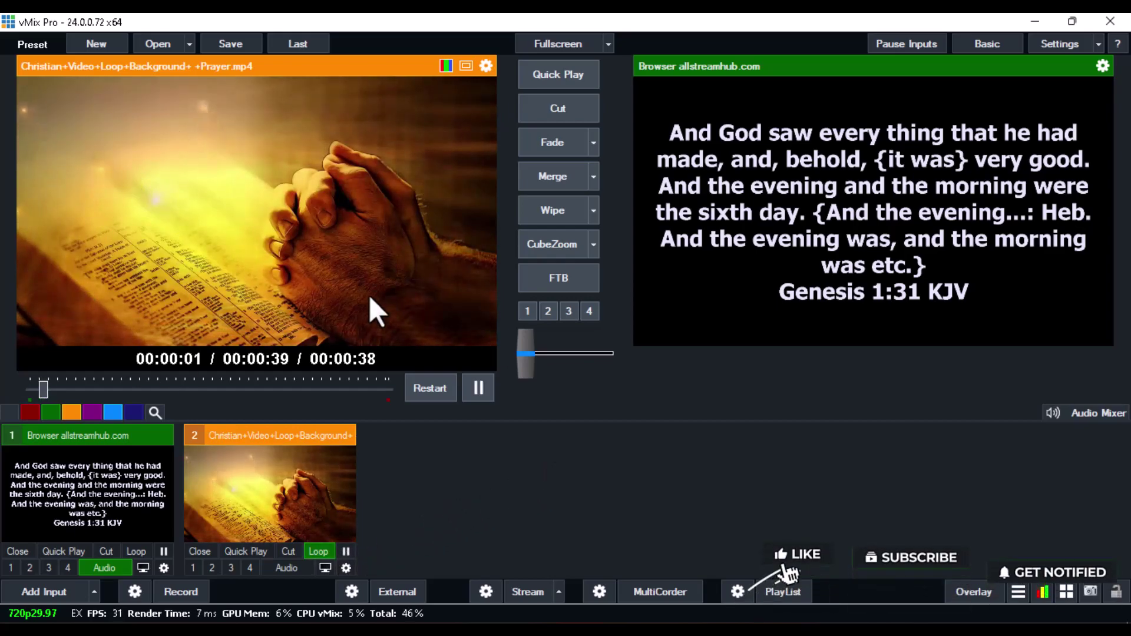
click(94, 591)
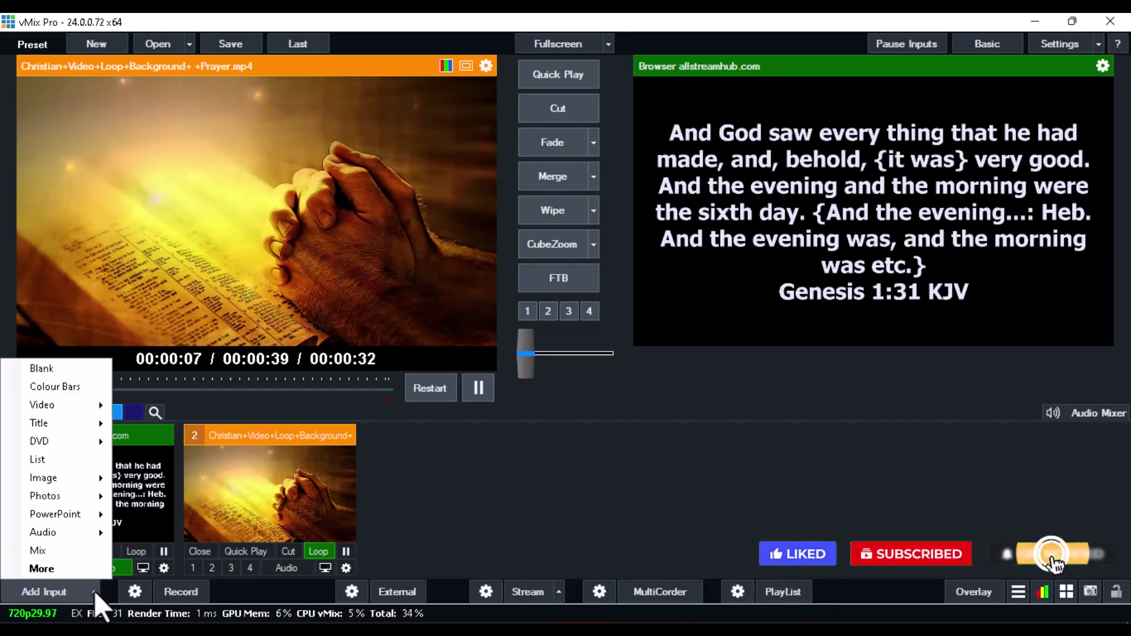
Add a blank input and rename it 'Bible Display'
click(36, 589)
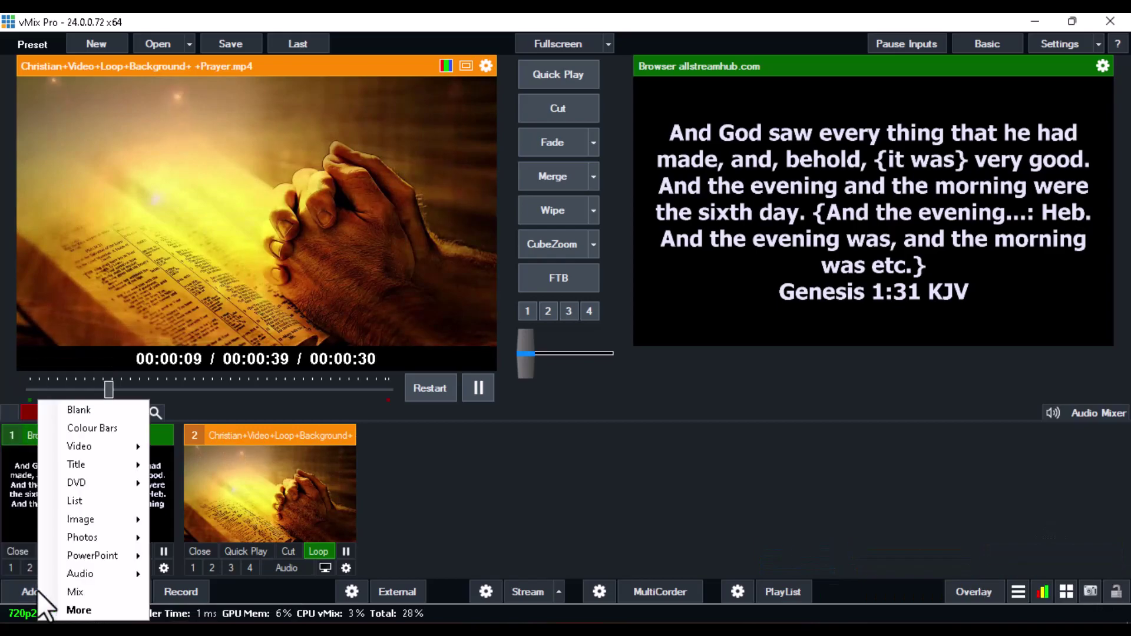
click(88, 409)
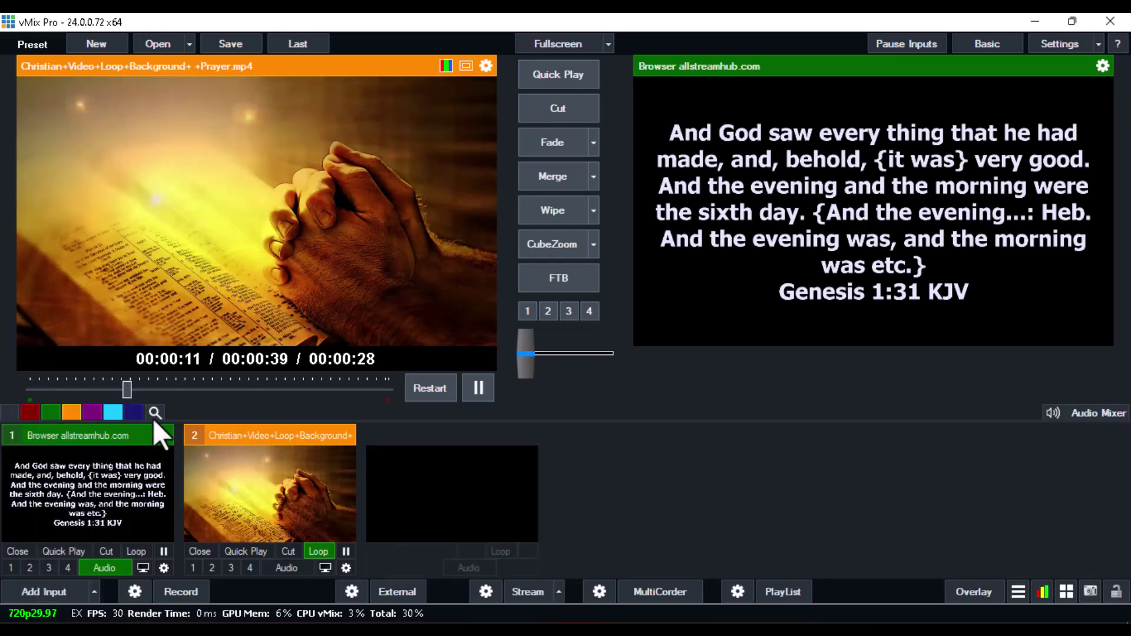
click(439, 472)
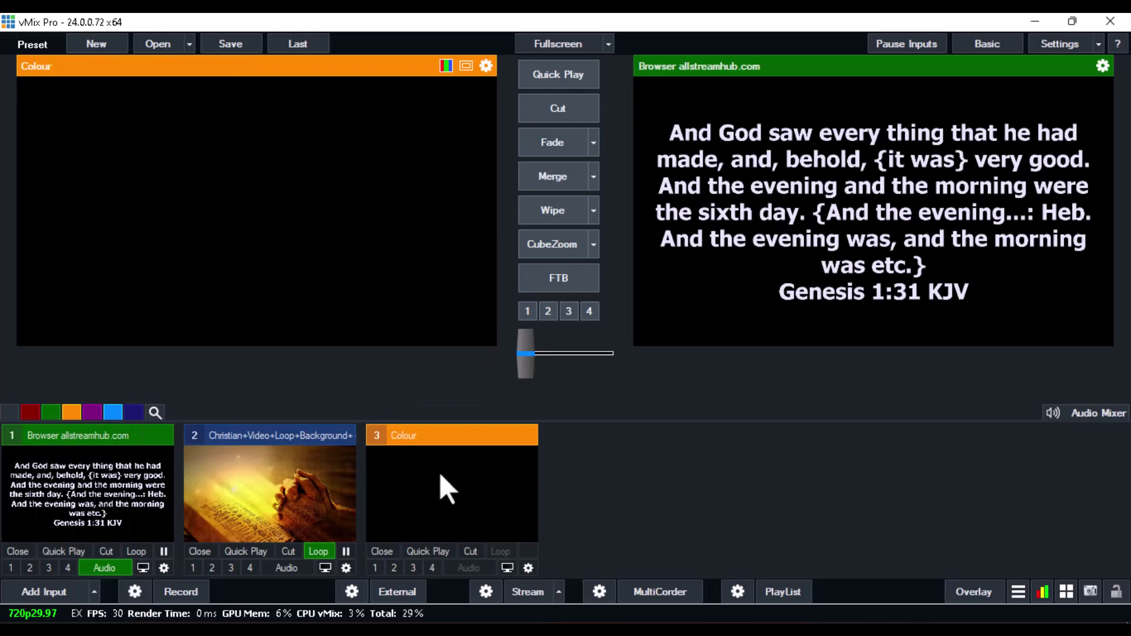
right_click(440, 473)
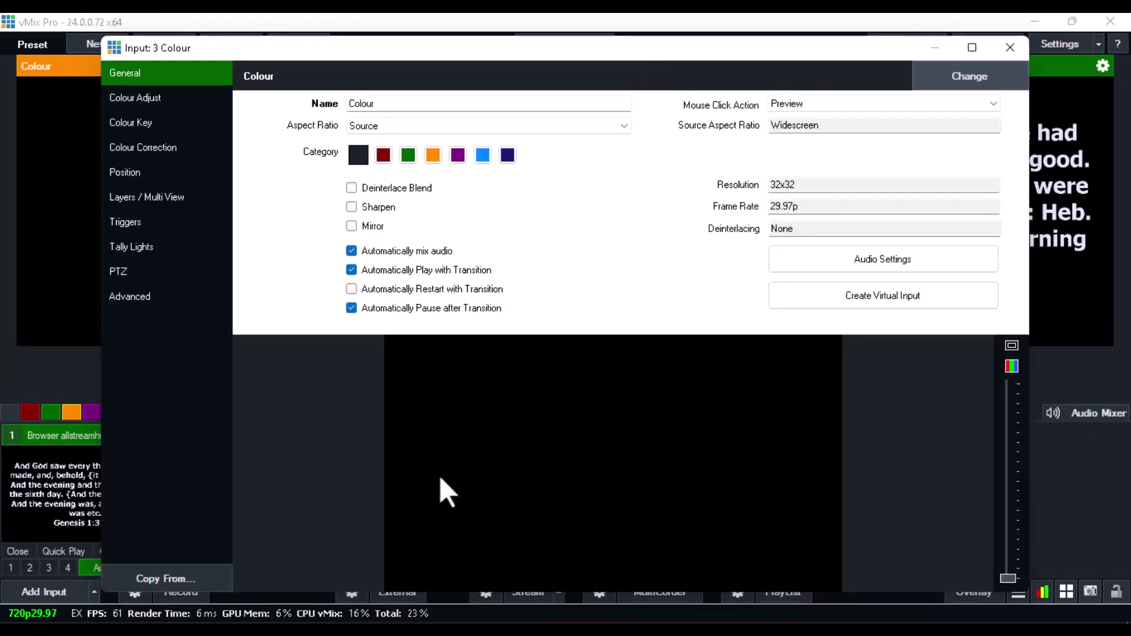
double_click(381, 105)
text(Bible)
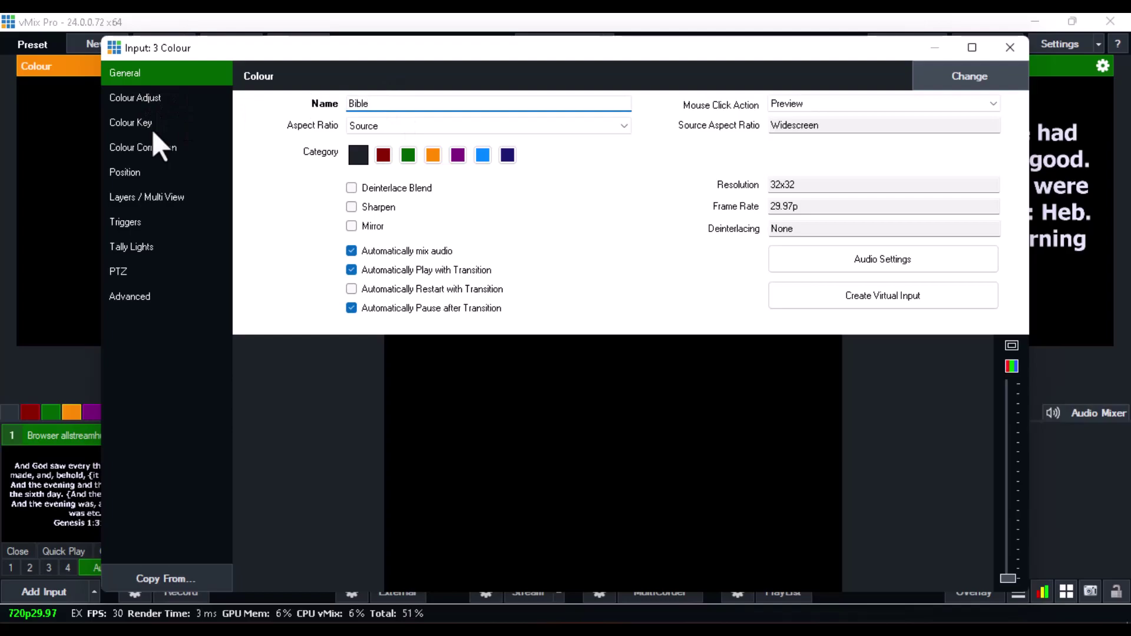
text( Display)
Enable its colour key and layer the prayer video (layer 1) under the allstreamhub.com browser (layer 2)
click(153, 130)
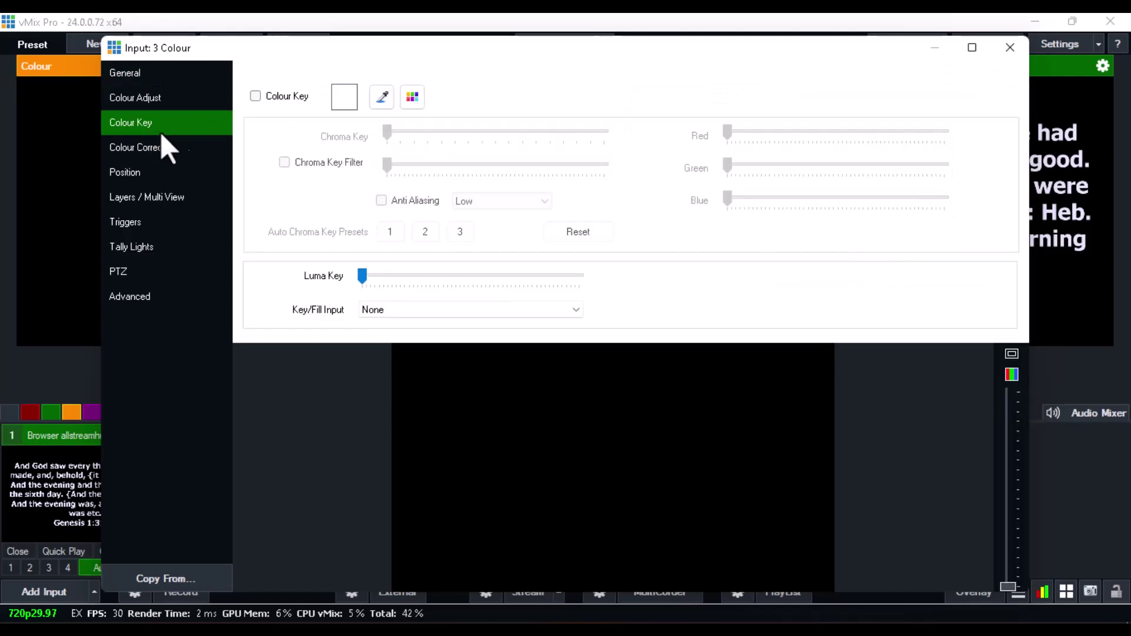
click(288, 98)
click(195, 194)
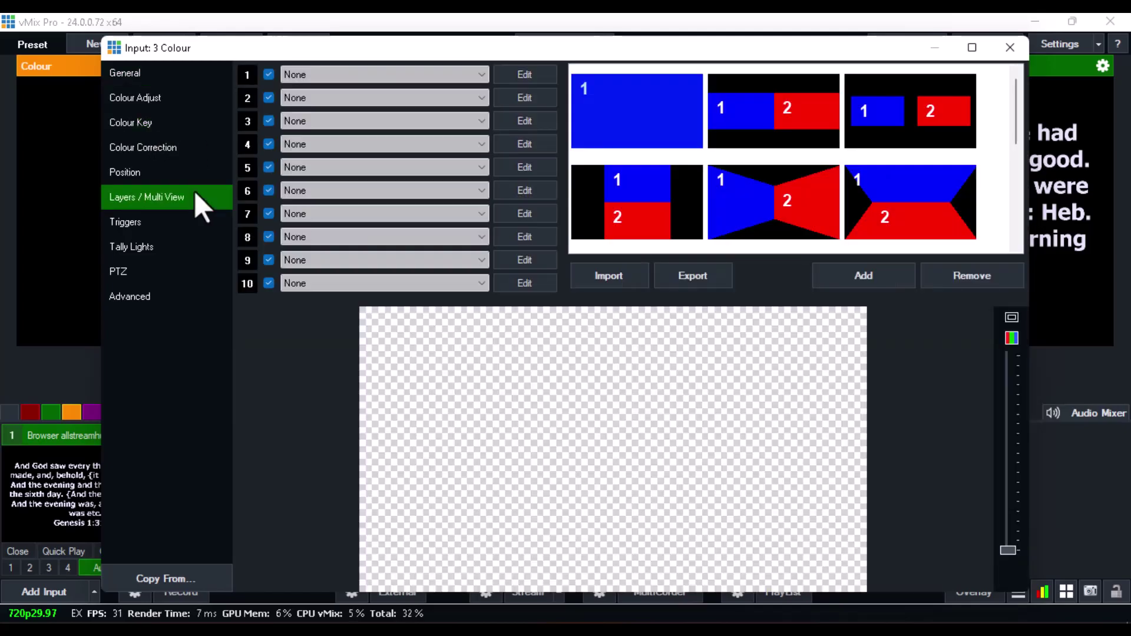
click(320, 72)
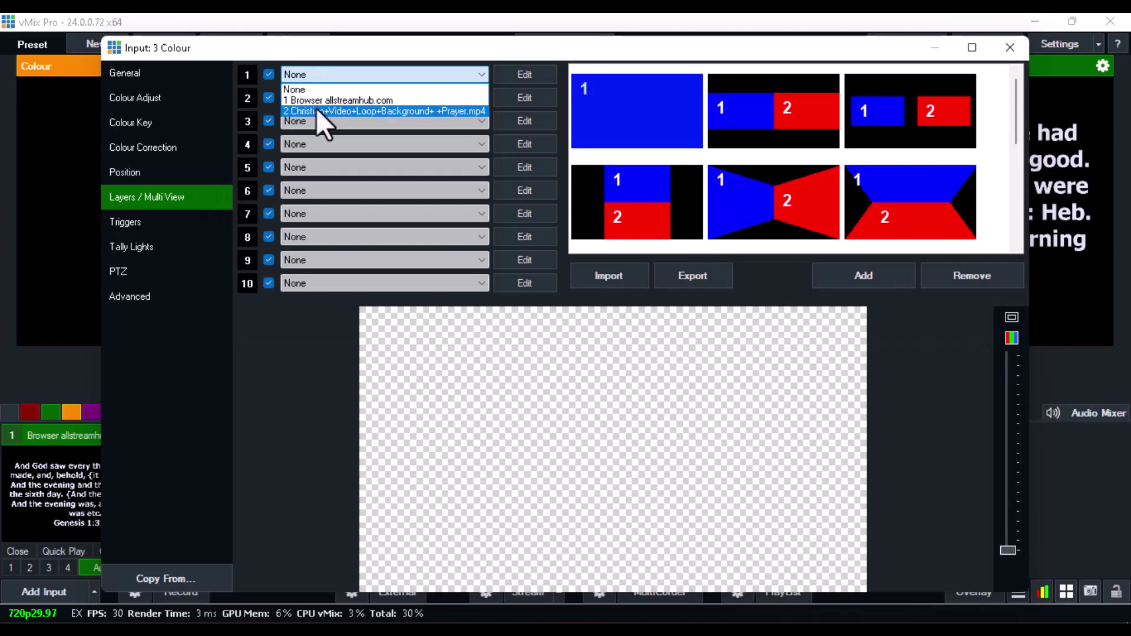
click(315, 109)
click(315, 100)
click(310, 122)
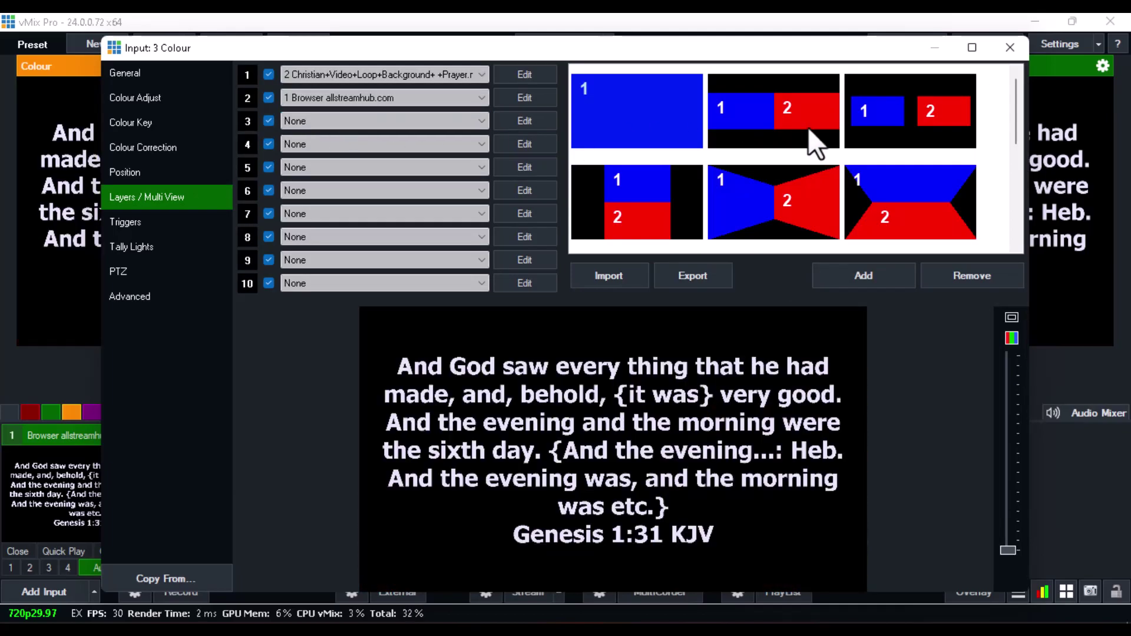
click(1007, 50)
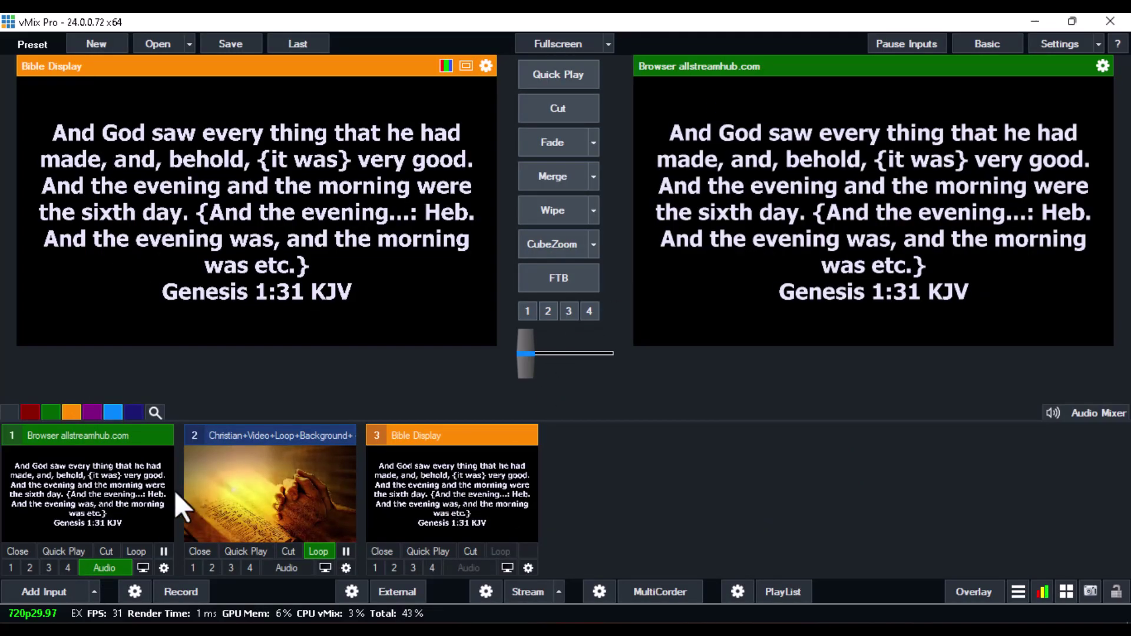
Colour-key black out of the allstreamhub.com browser input and put Bible Display on air as overlay 4
double_click(70, 479)
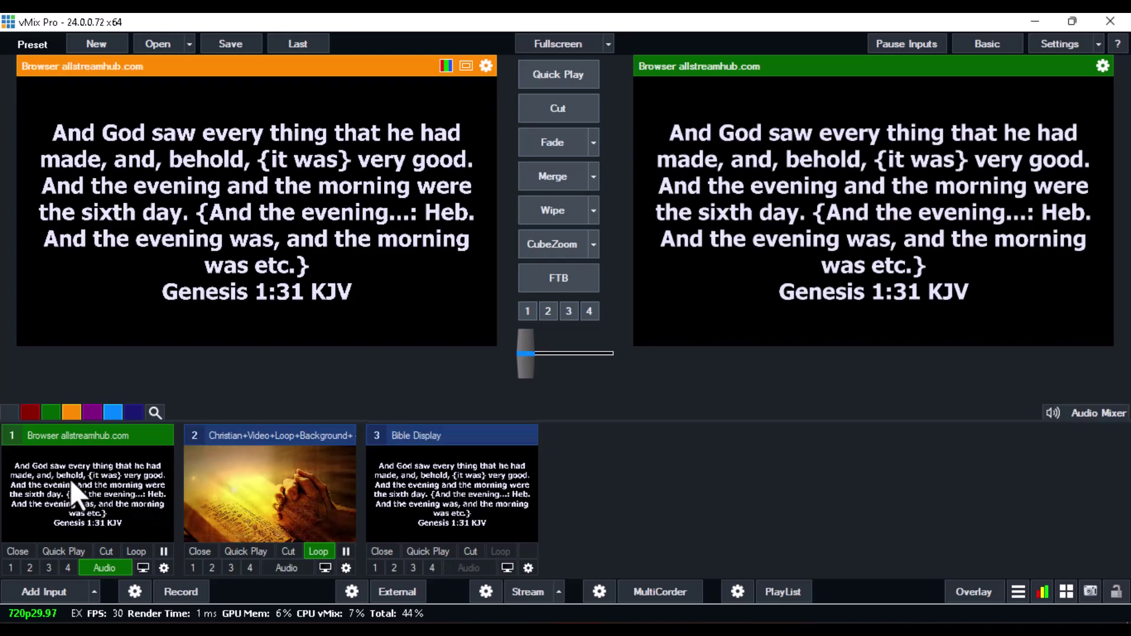
click(156, 122)
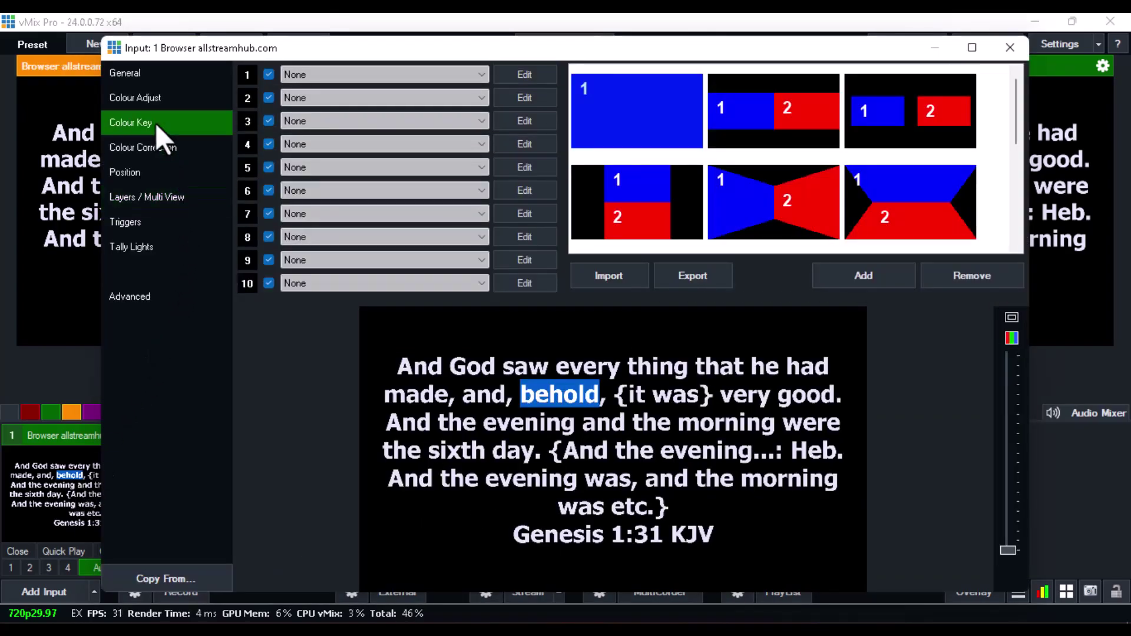
click(276, 96)
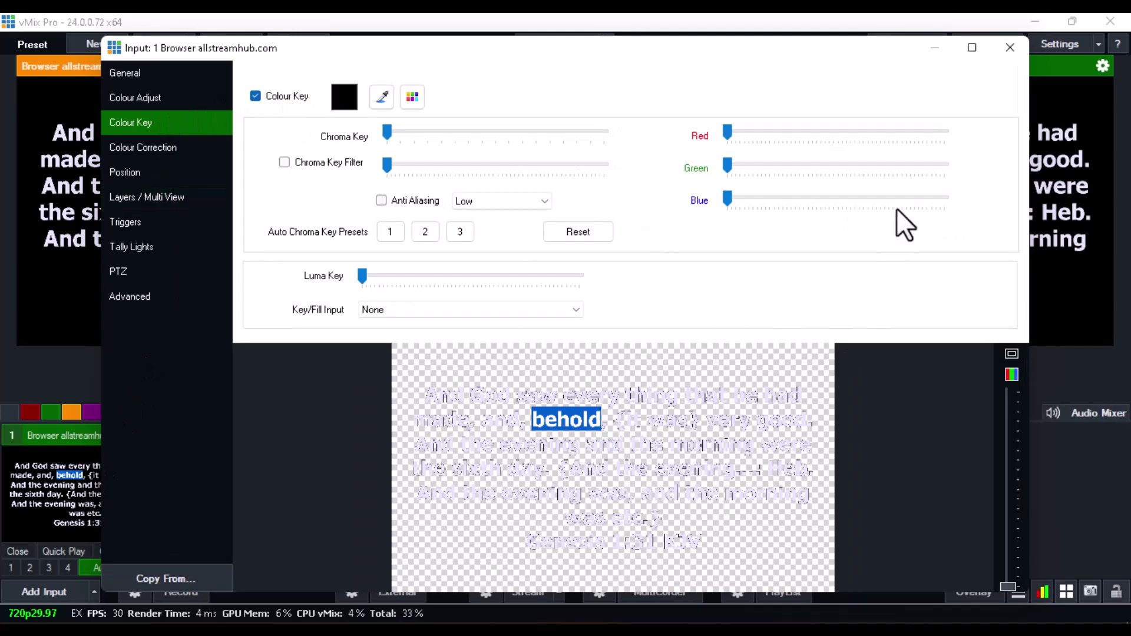
click(1009, 49)
click(62, 507)
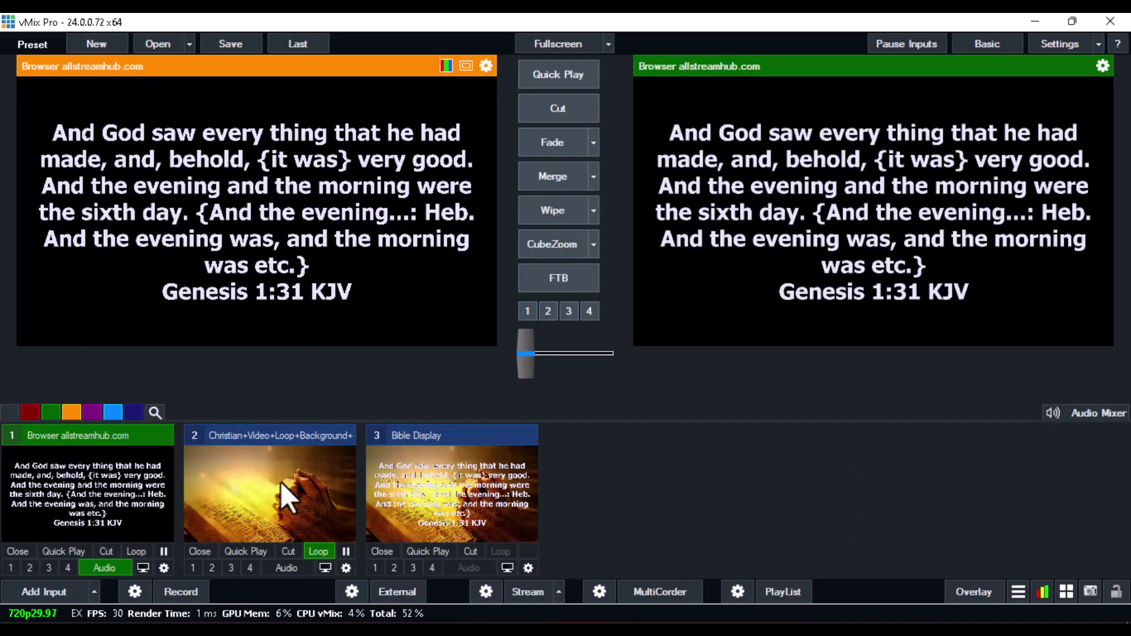
click(433, 569)
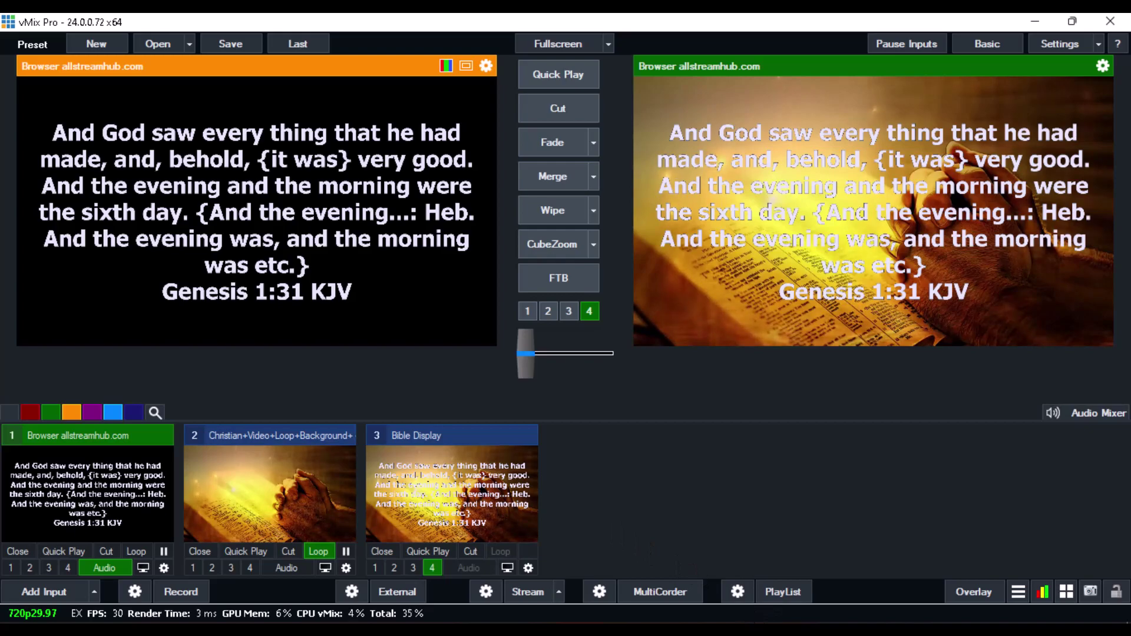
From the AllStreamHub dashboard's KJV list, send Genesis 1:30, then 1:26, finally Genesis 1:27, and minimise Chrome
key(alt+Tab)
scroll(235, 298, up, 1)
click(233, 352)
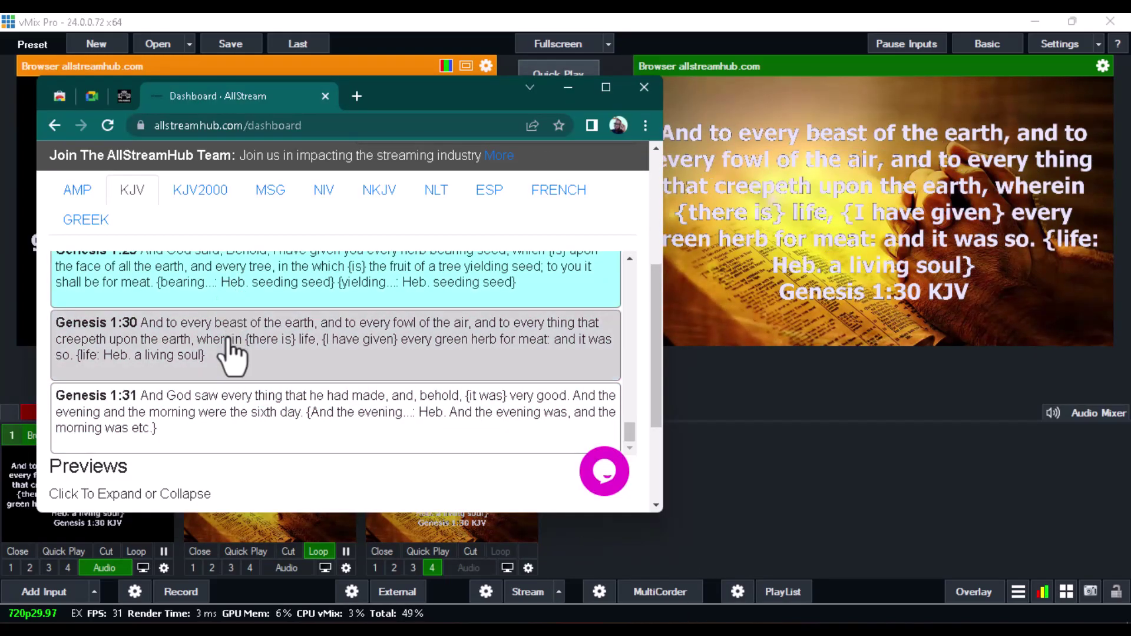
scroll(232, 353, up, 4)
click(207, 290)
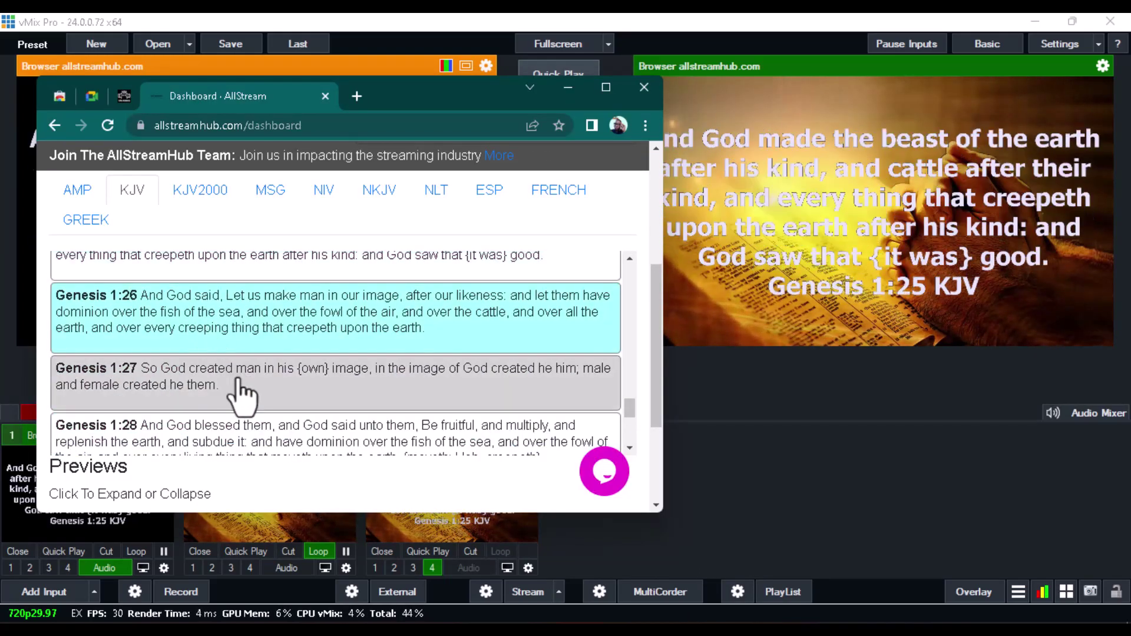
click(242, 391)
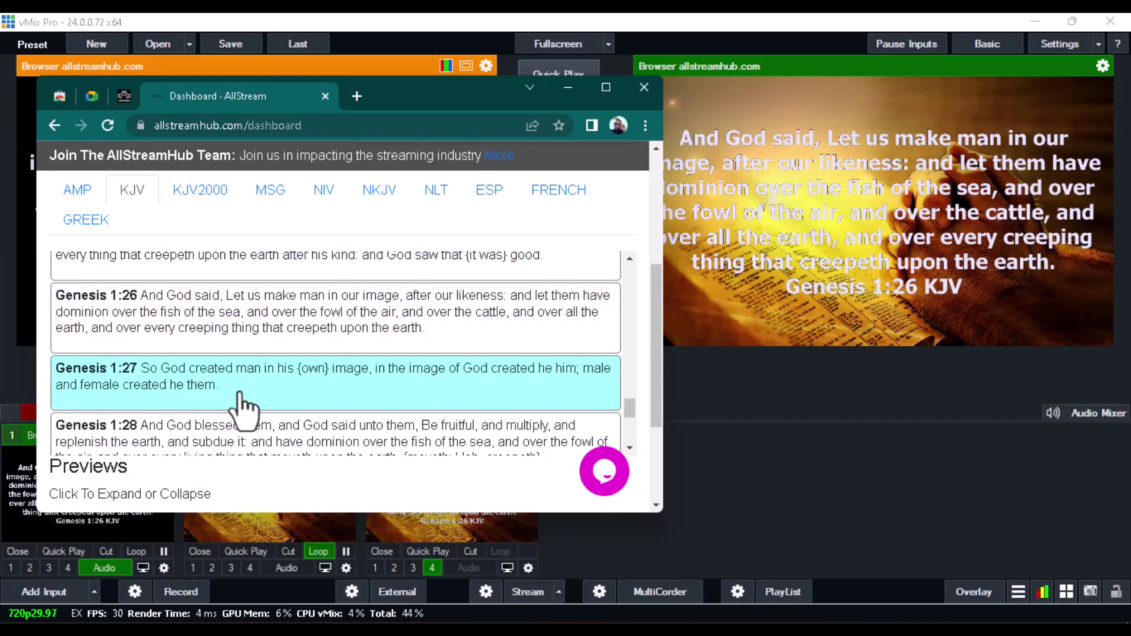
click(764, 464)
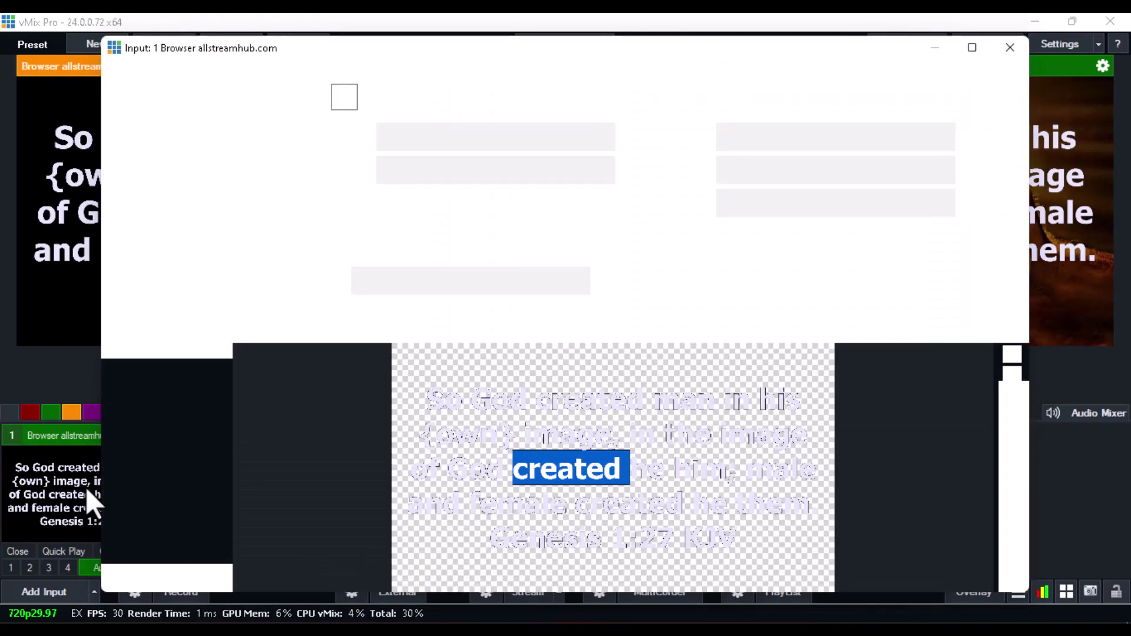
Colour-correct the browser input, shifting Lift toward blue-violet and Gamma toward pink so the text turns pink
double_click(85, 491)
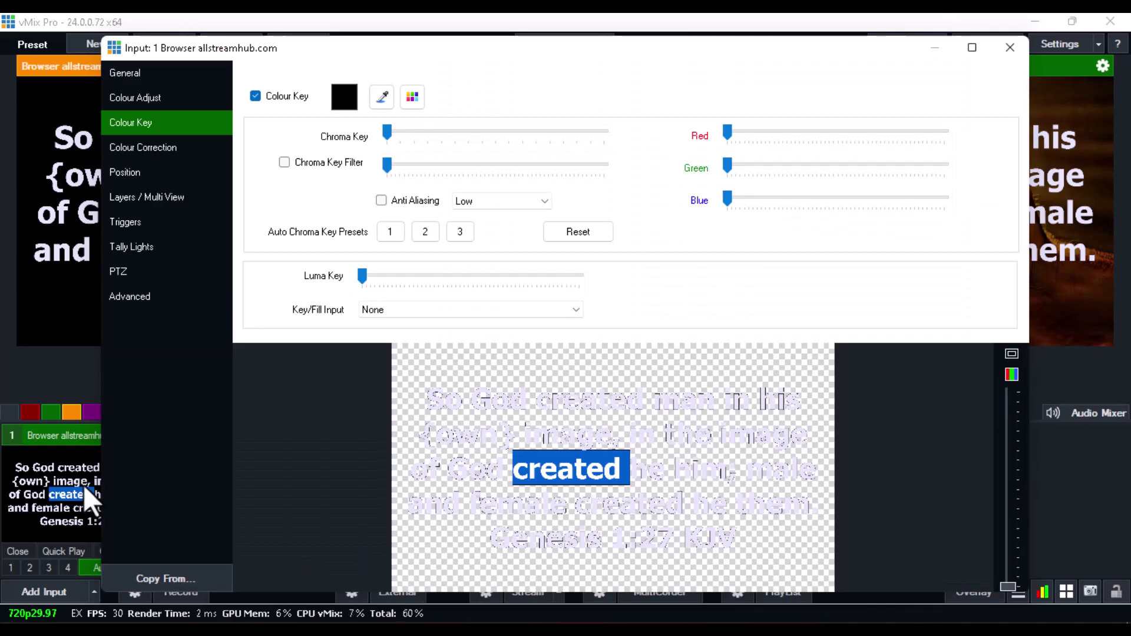
click(86, 479)
double_click(86, 479)
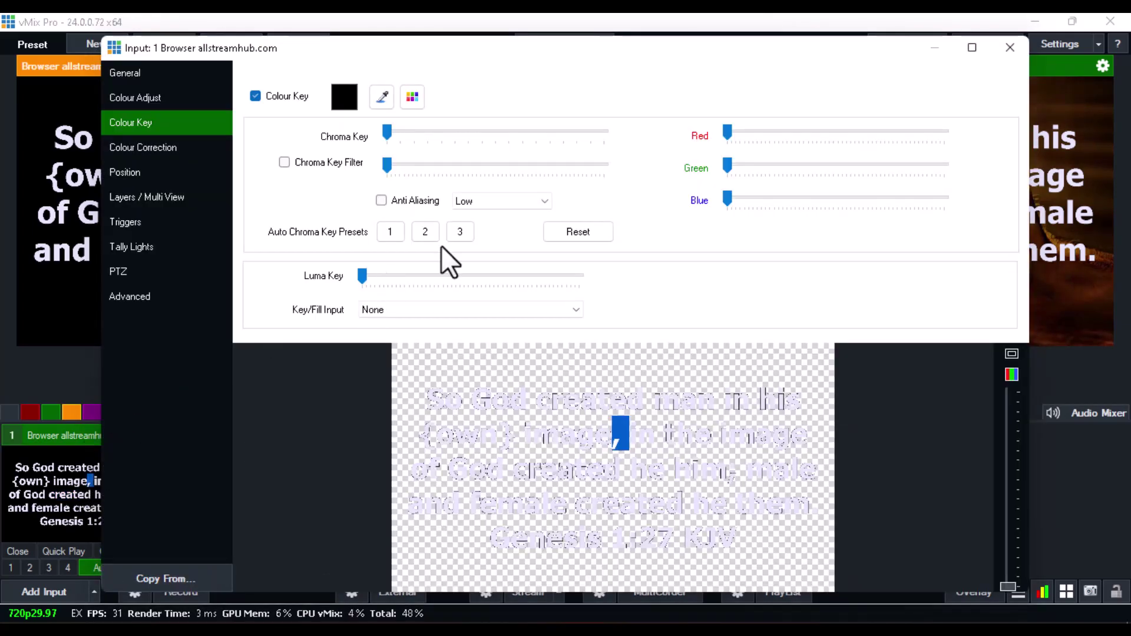
click(133, 147)
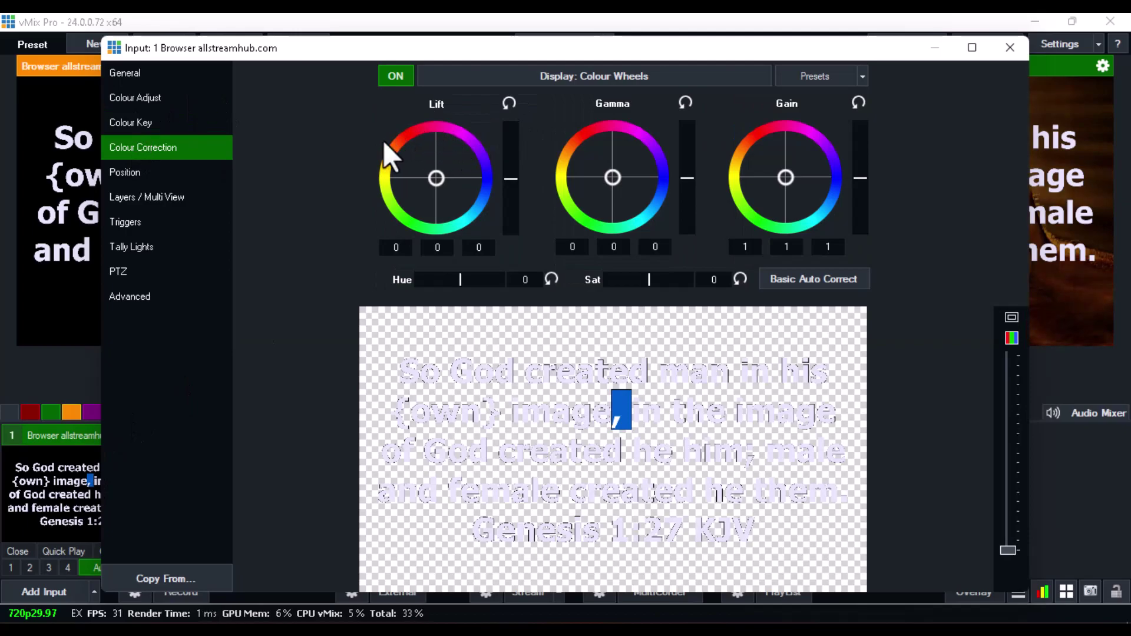
drag(441, 190, 507, 146)
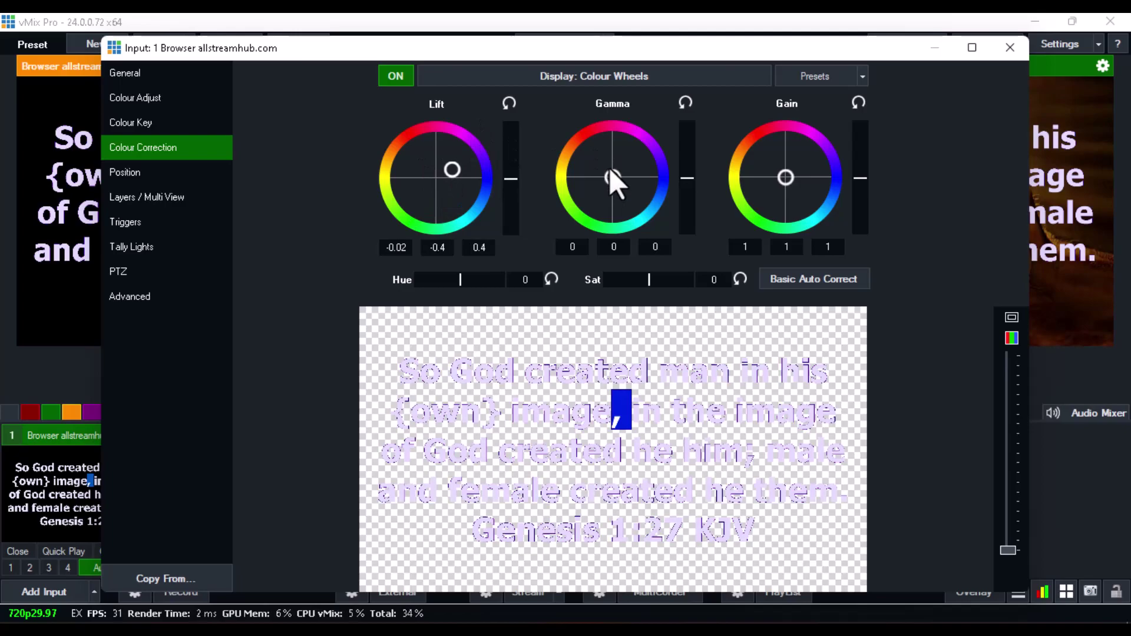
drag(609, 167, 542, 99)
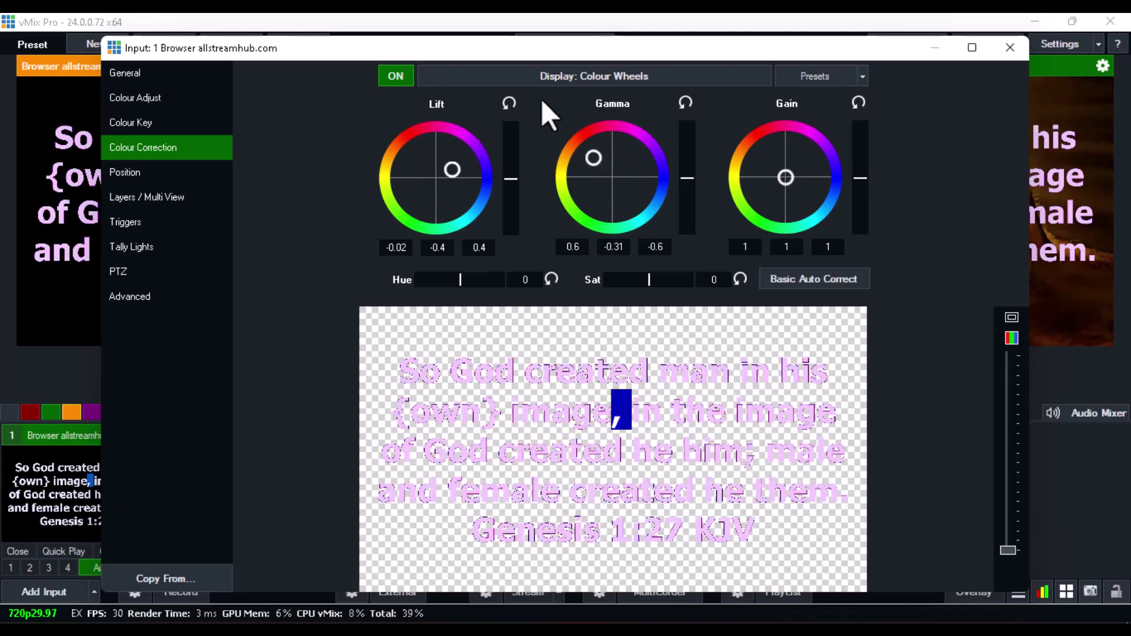
click(1009, 47)
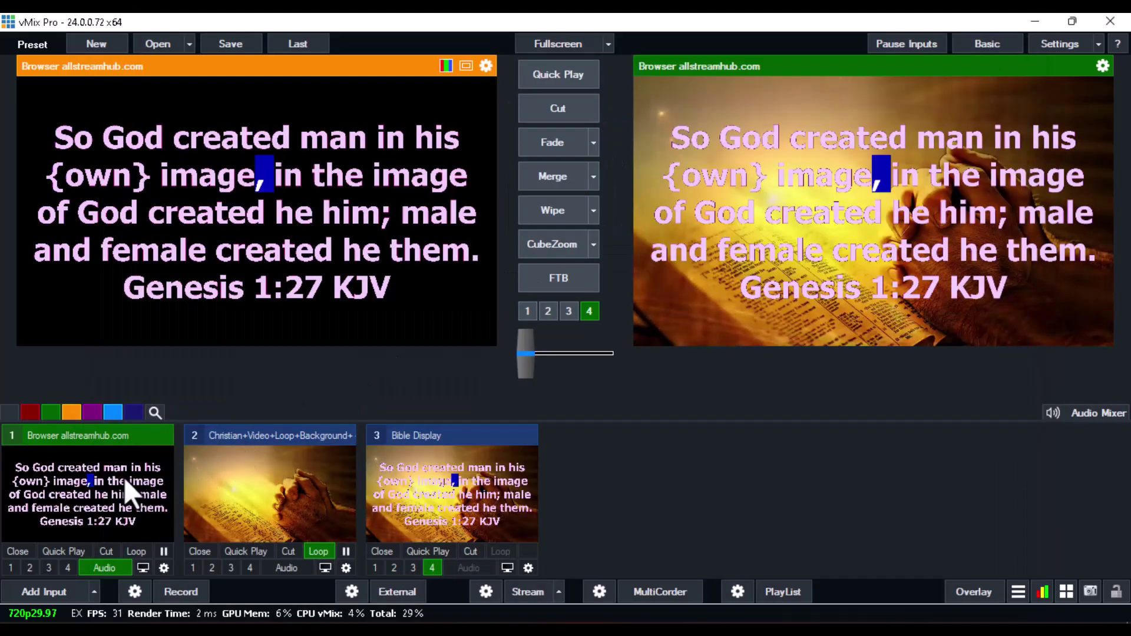